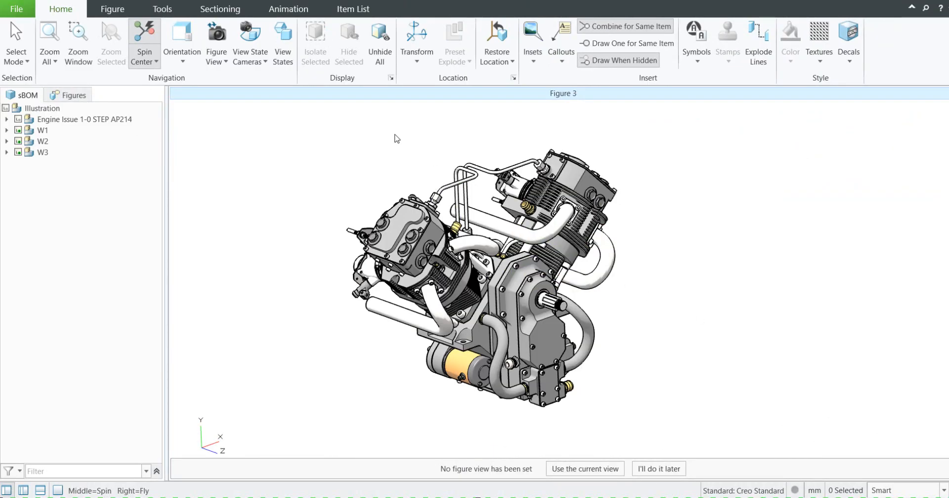
Transform the small lower cover plate along the Z axis, moving it well forward of the engine, and clear the selection.
click(417, 58)
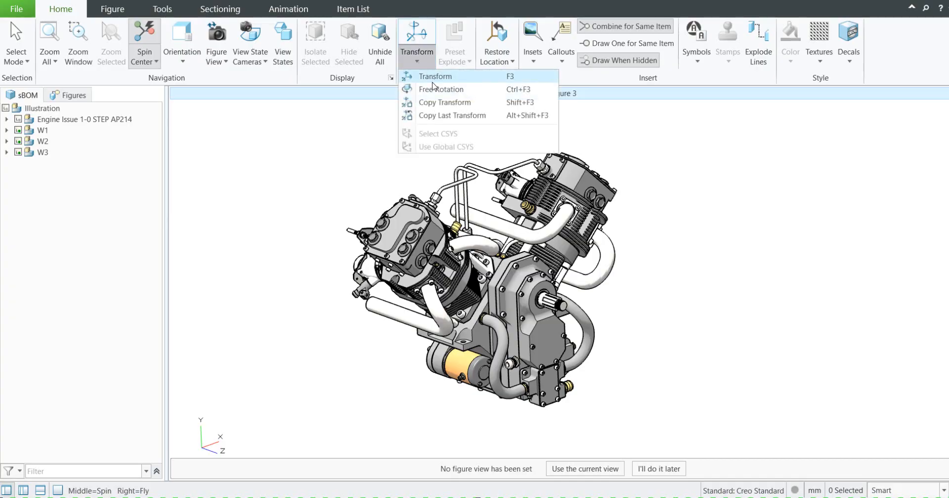
click(302, 183)
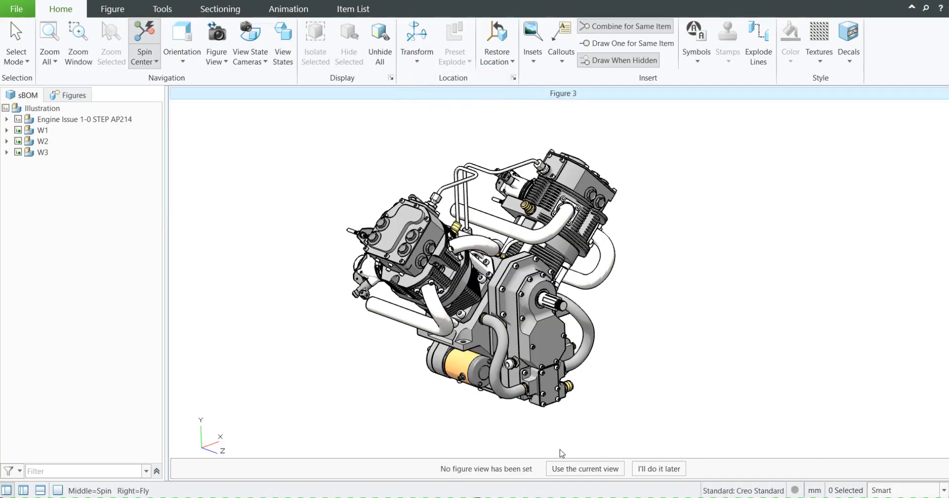
scroll(572, 415, up, 3)
scroll(567, 394, up, 2)
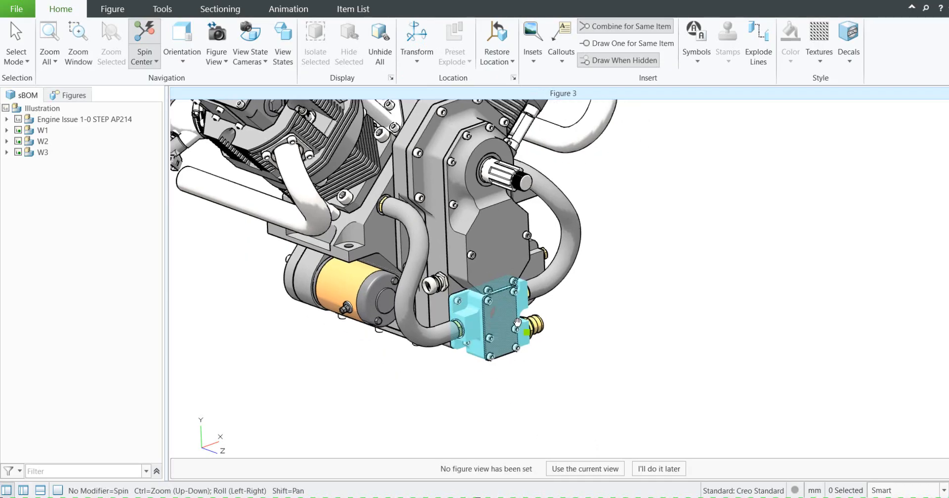
click(496, 322)
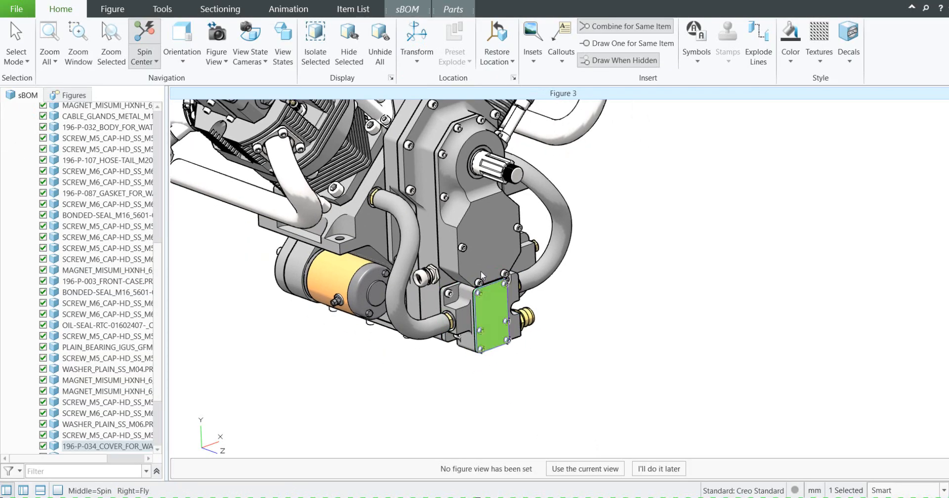
click(411, 62)
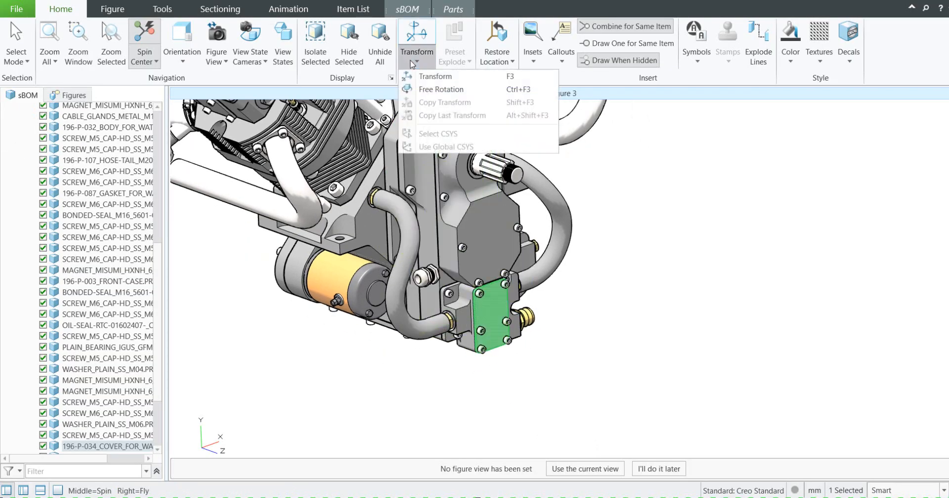
click(436, 77)
middle_drag(553, 277, 581, 342)
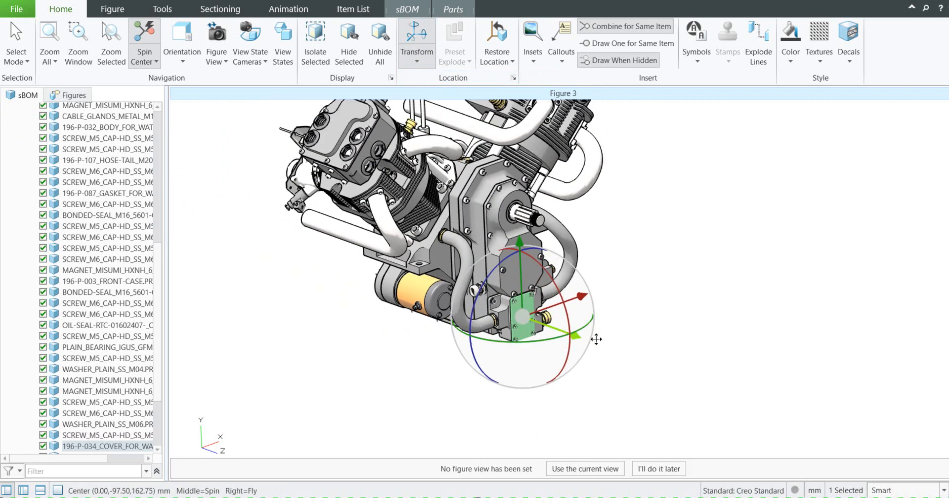
drag(596, 339, 711, 369)
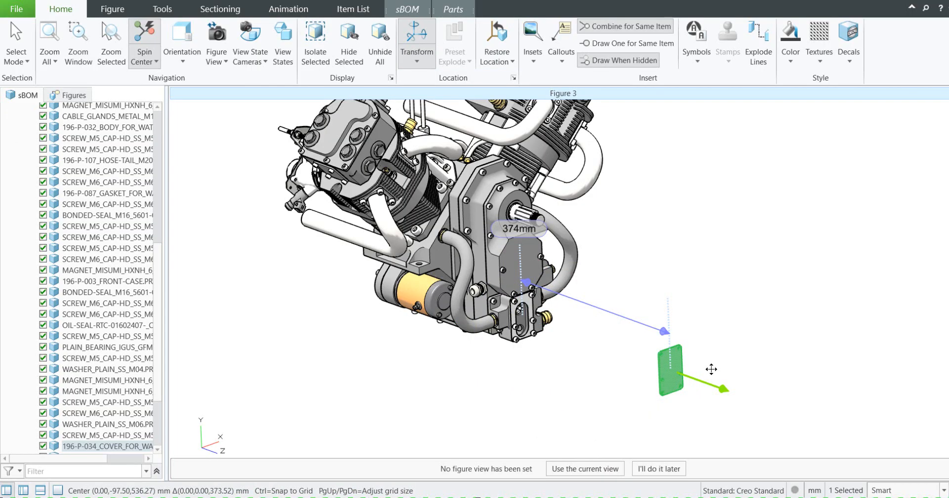
drag(711, 369, 747, 385)
click(720, 305)
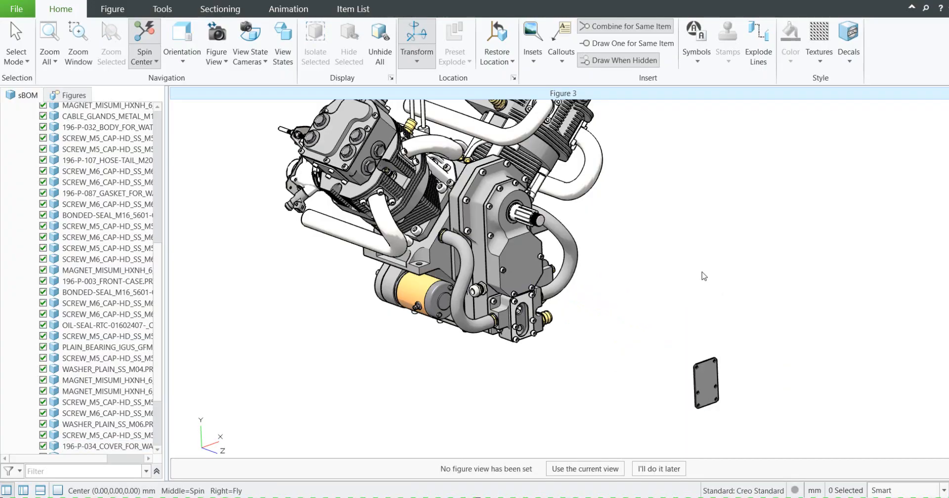
Select the gasket where the cover plate was removed and set the selection filter to Parts.
click(524, 304)
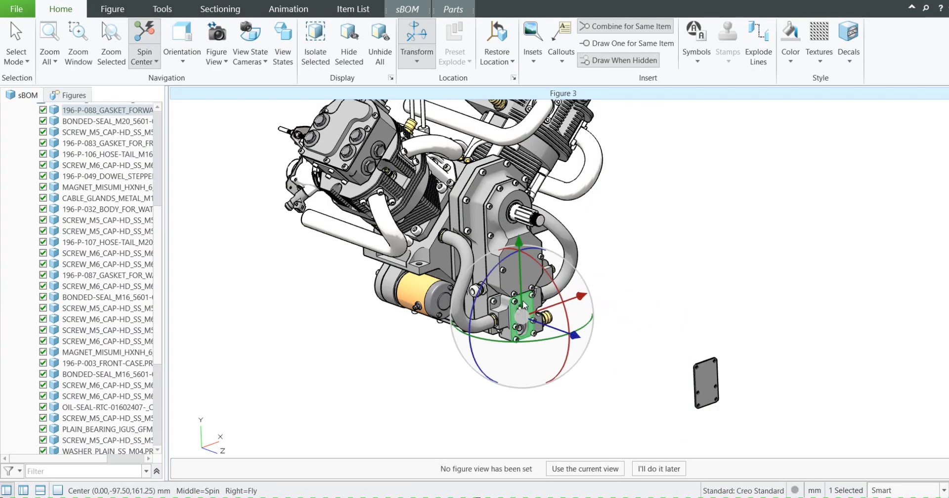
click(887, 489)
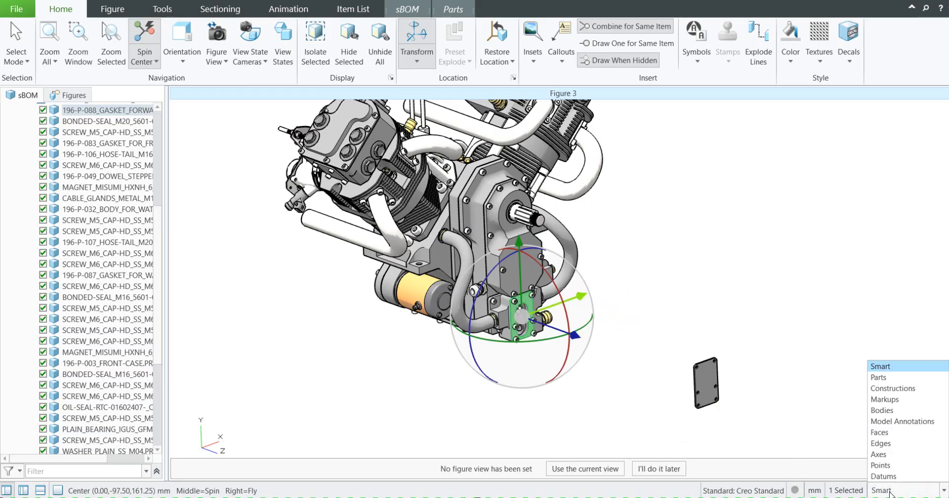
click(879, 377)
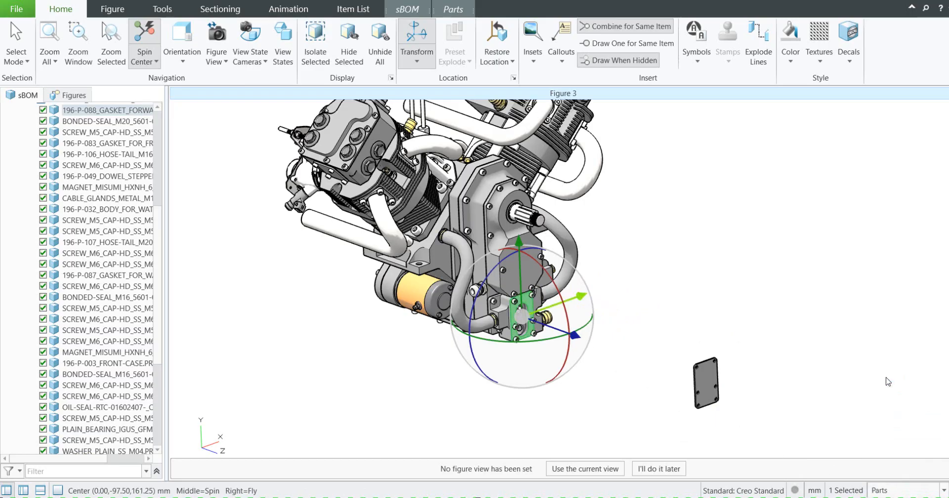
Add the front cover and the water body to the selected gasket and move all three about 363 mm forward along Z.
ctrl+click(511, 269)
ctrl+click(499, 307)
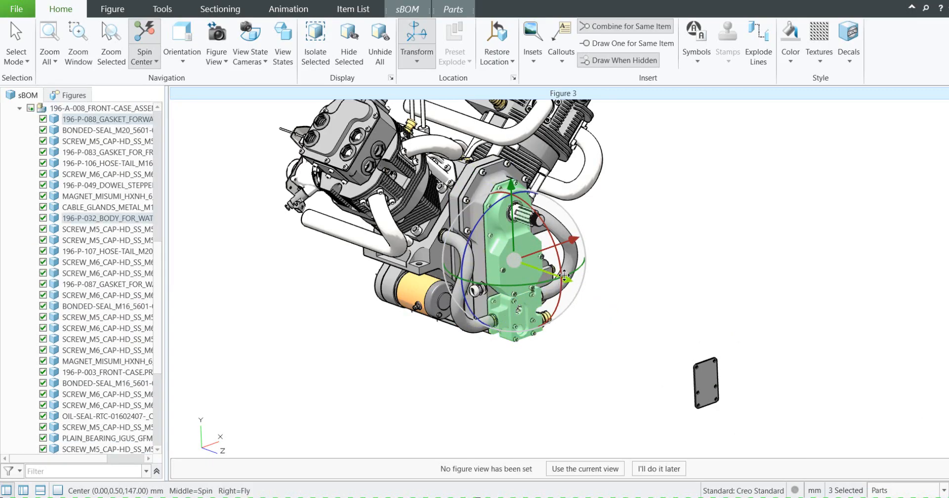
drag(564, 275, 697, 316)
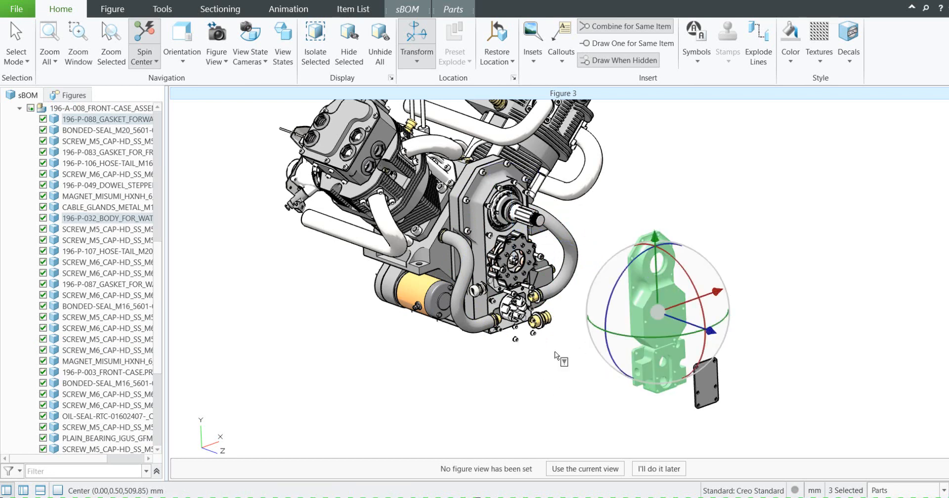
click(535, 409)
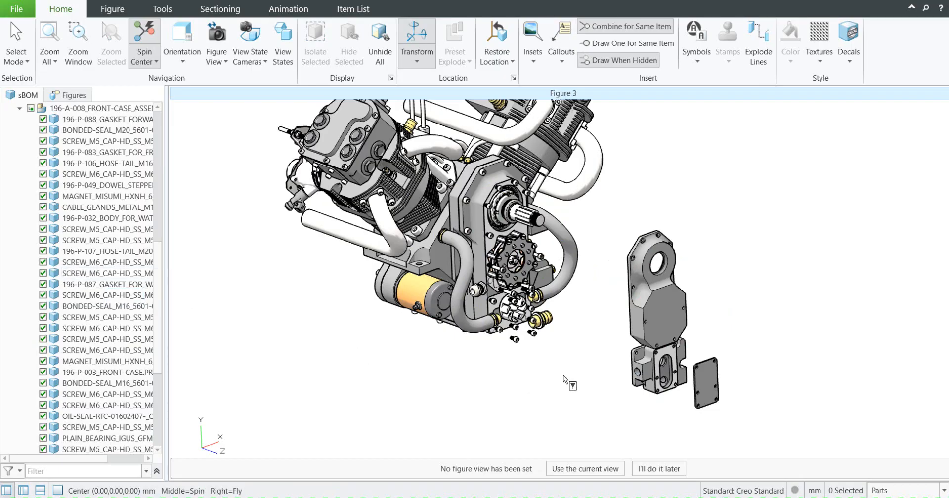
Restore only the displaced front cover to its sBOM location and clear the selection.
click(657, 314)
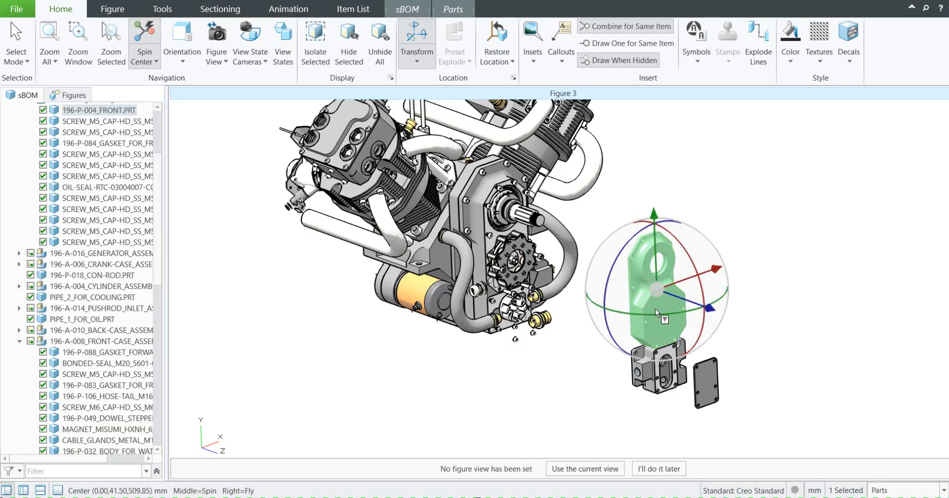
click(497, 57)
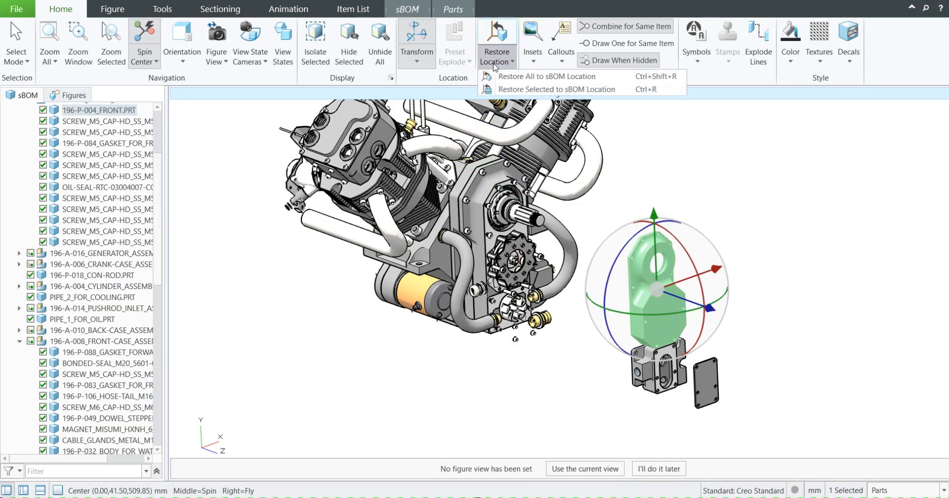
click(539, 91)
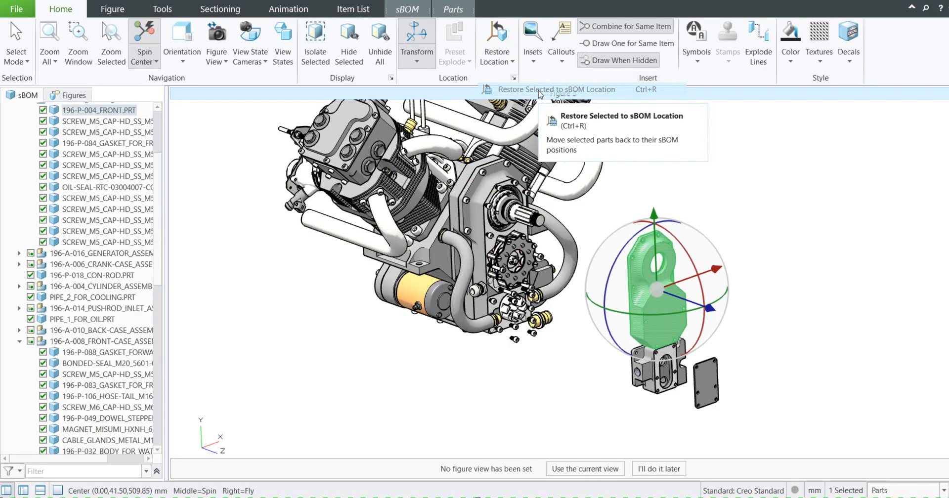
click(749, 200)
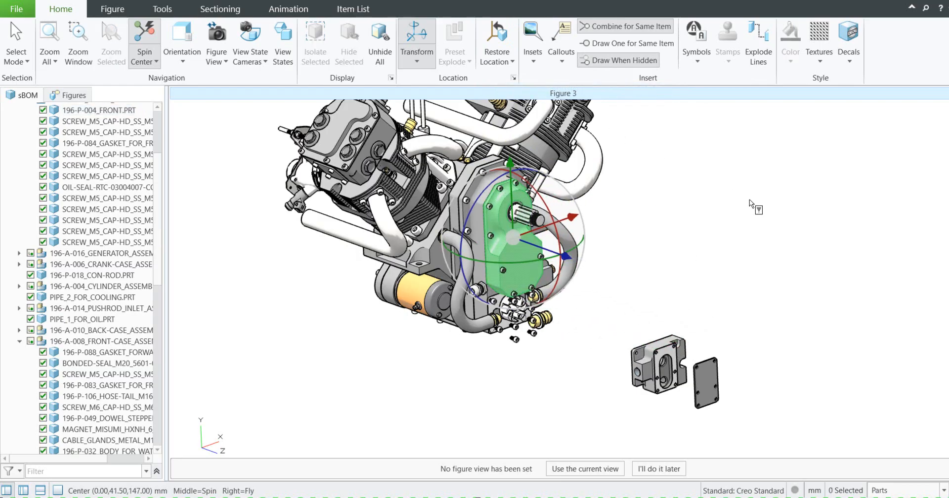
Window-select the remaining displaced parts, then restore all parts to their sBOM locations.
drag(755, 429, 622, 310)
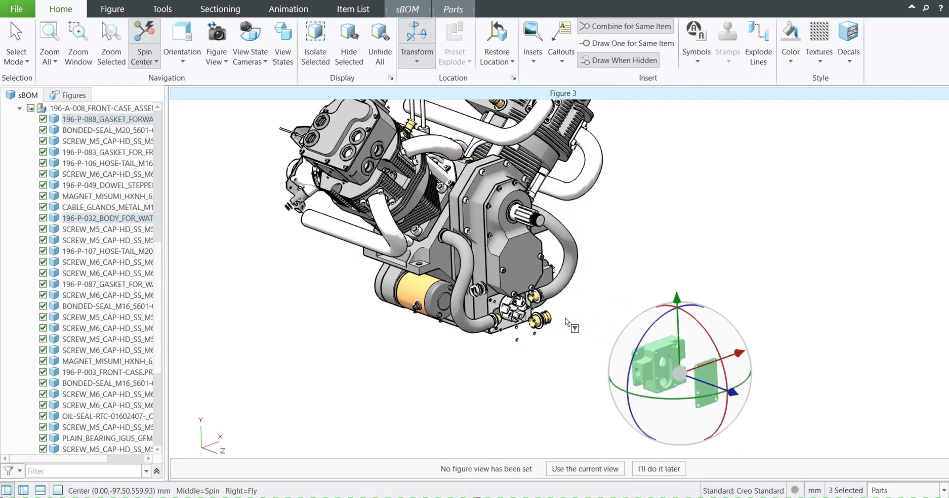
click(498, 62)
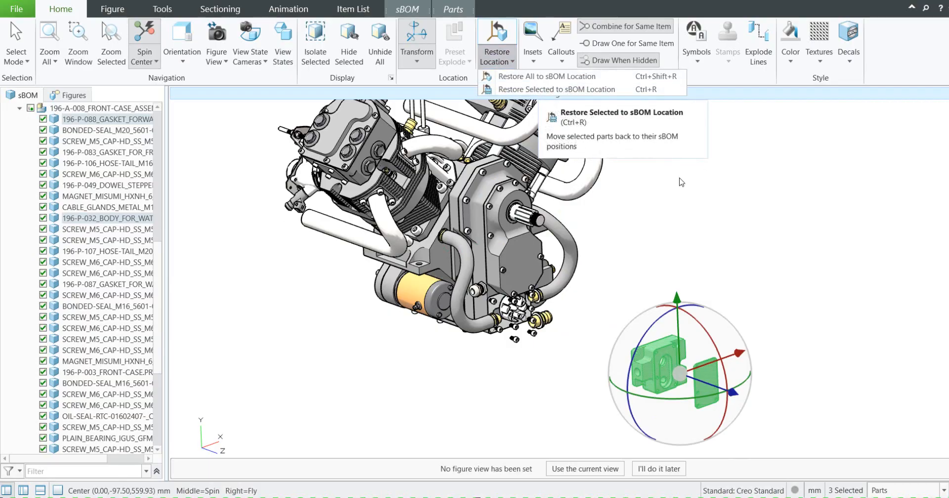
click(540, 90)
click(497, 58)
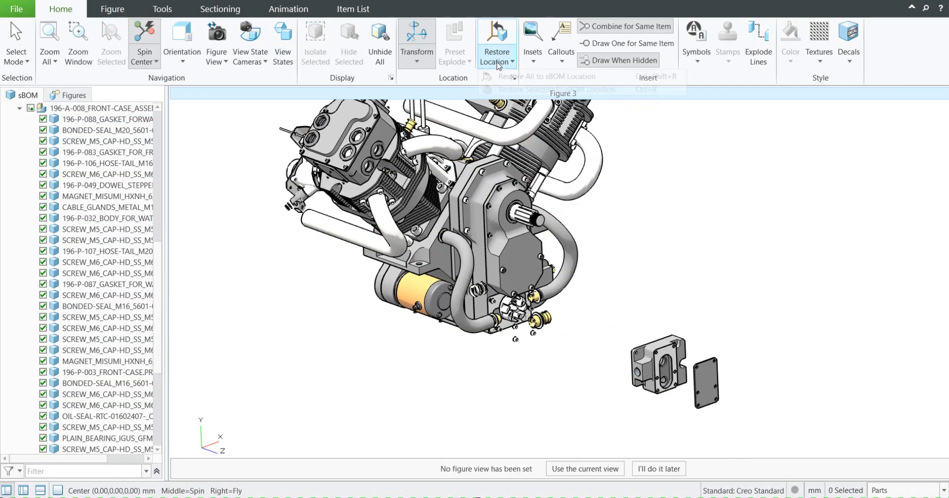
click(523, 79)
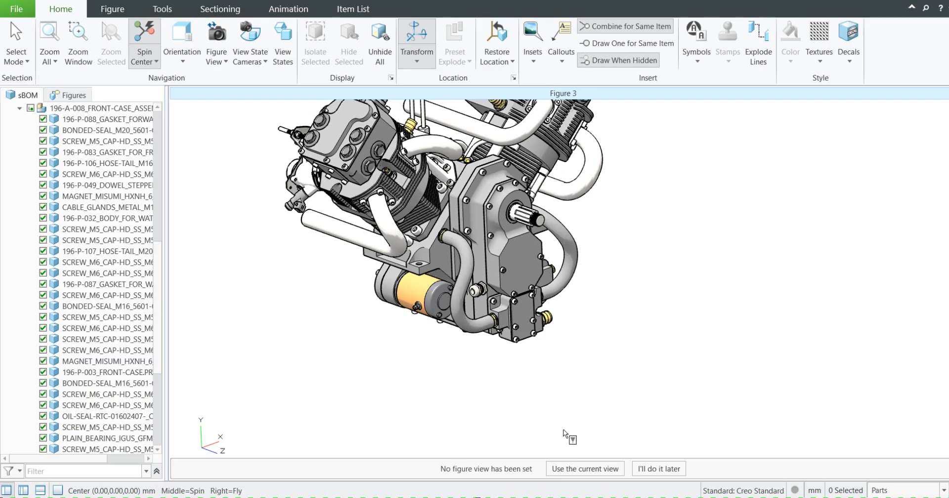
Smart Explode the cover plate, water body, front cover and front case along the global Z axis and apply it.
click(522, 313)
ctrl+click(501, 316)
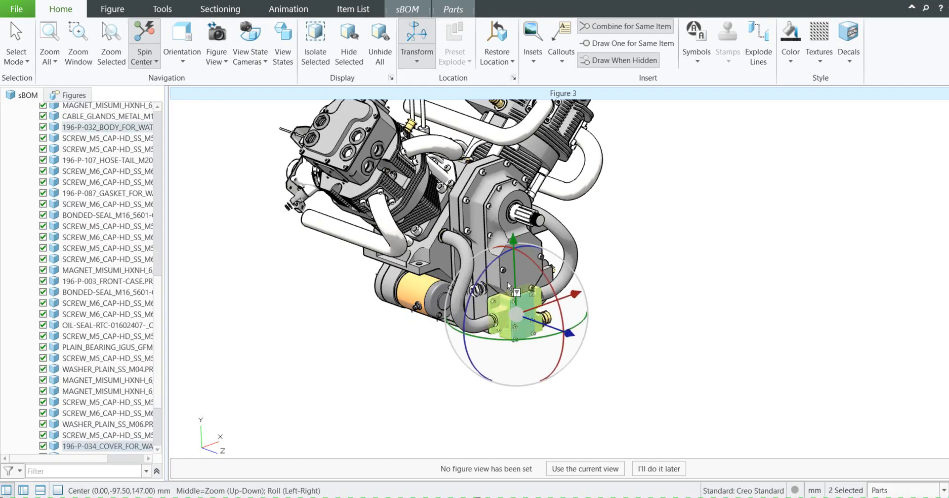
ctrl+click(504, 278)
ctrl+click(475, 250)
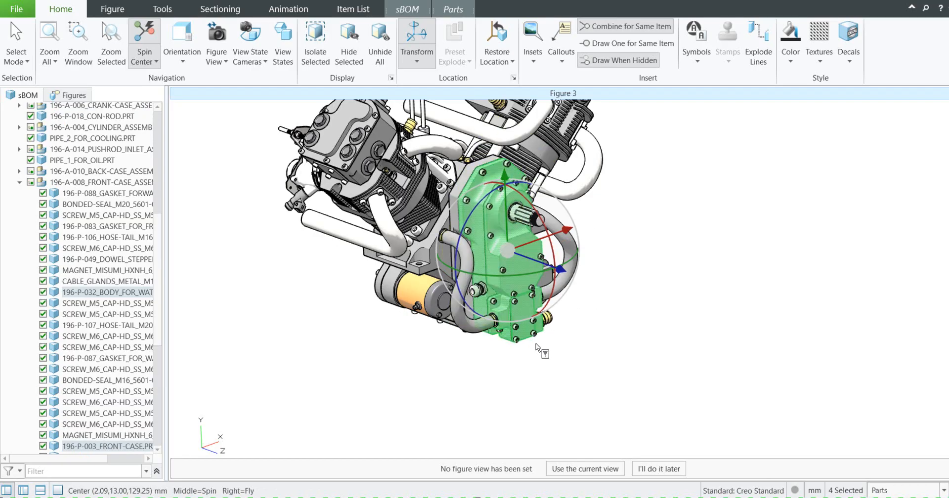
click(163, 11)
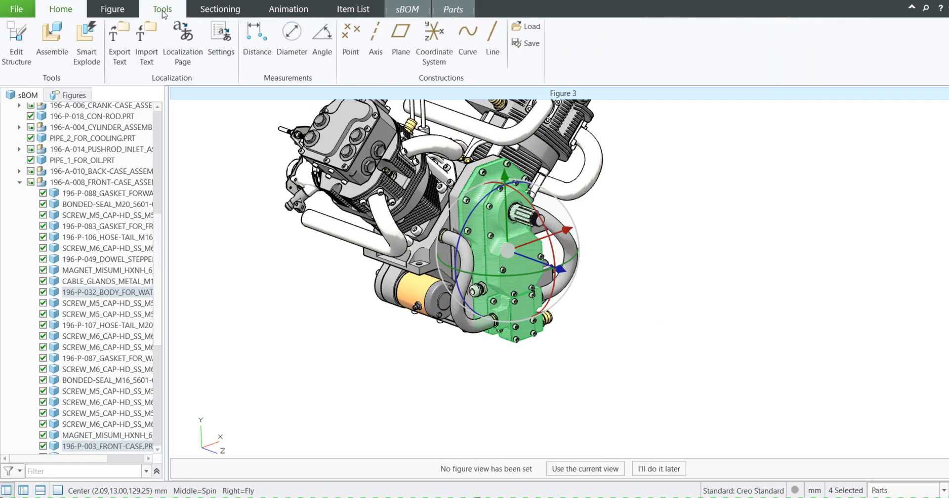
click(86, 55)
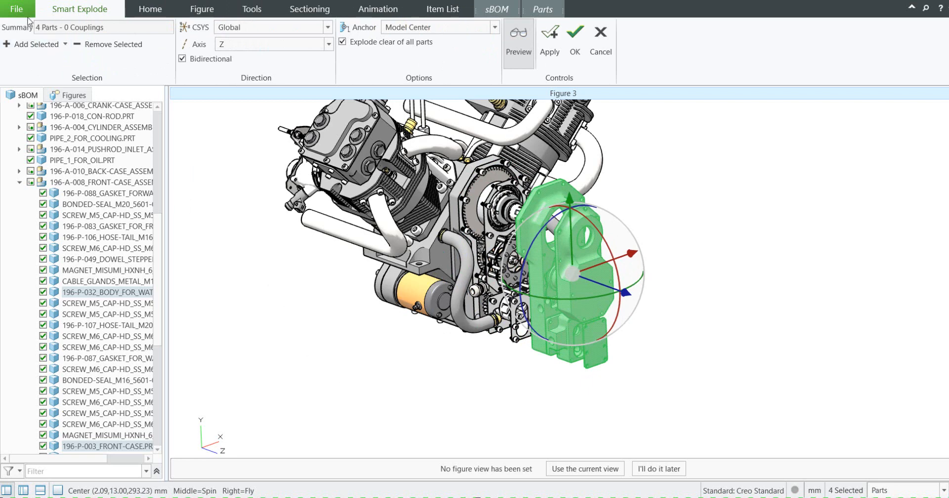
click(250, 49)
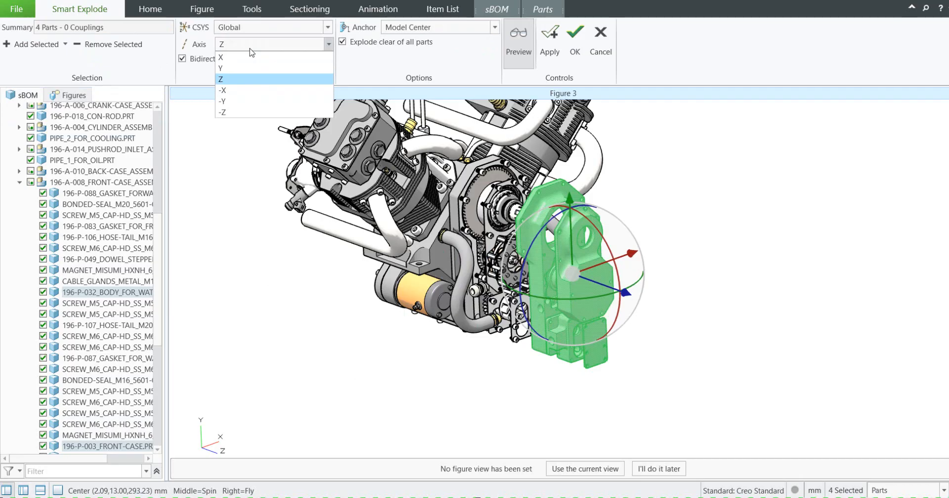
click(252, 46)
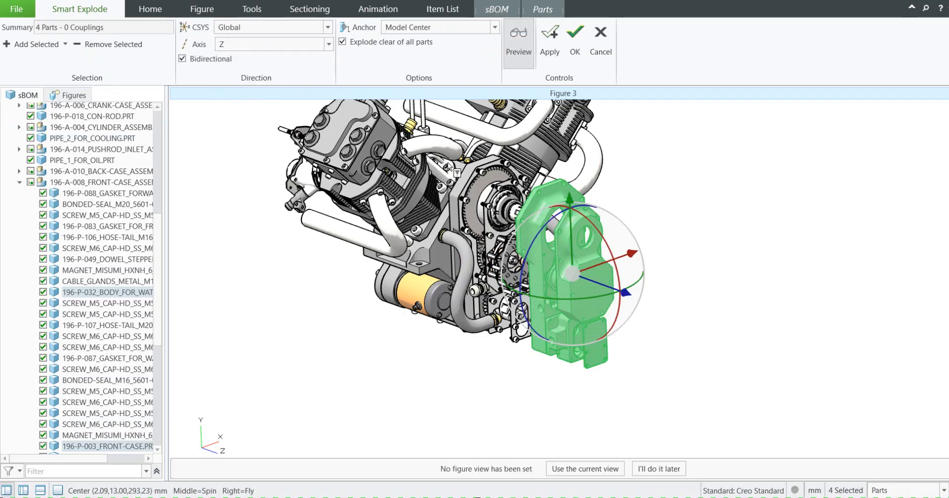
click(553, 51)
Smart Explode the cover plate and water body together further along the Z axis and accept the result.
click(594, 345)
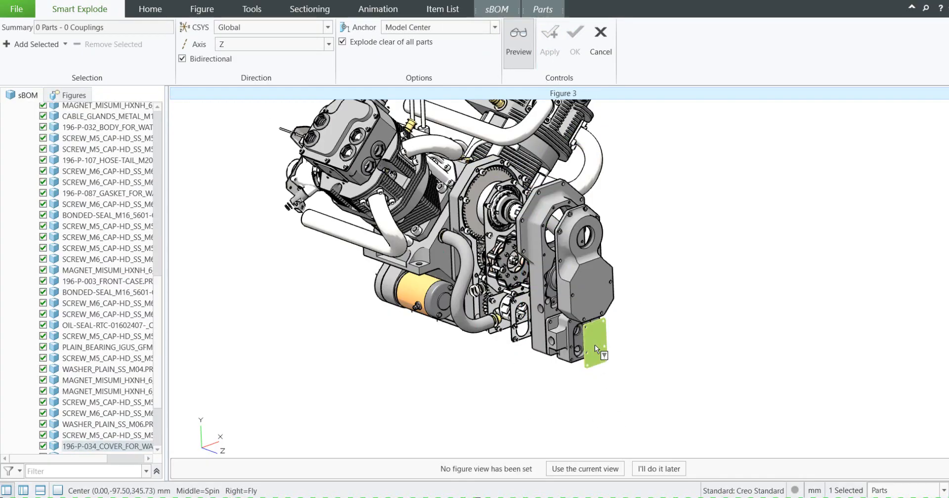
ctrl+click(567, 338)
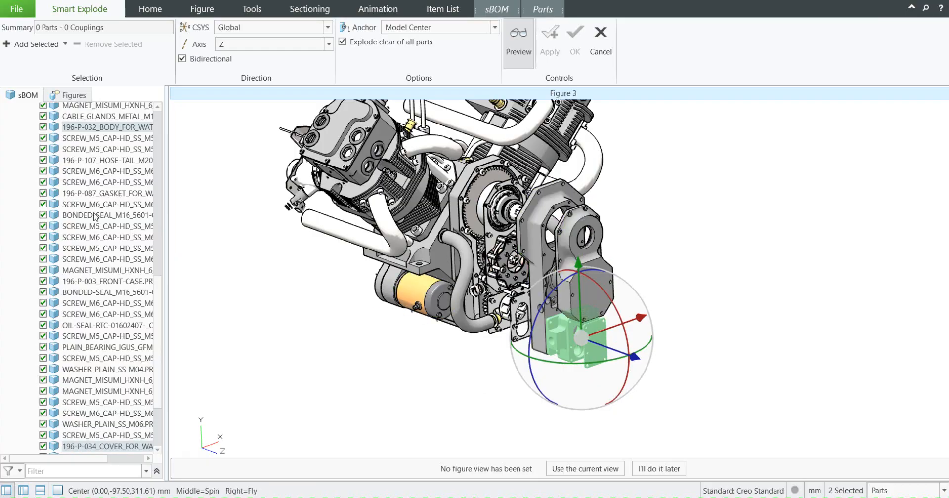
click(31, 49)
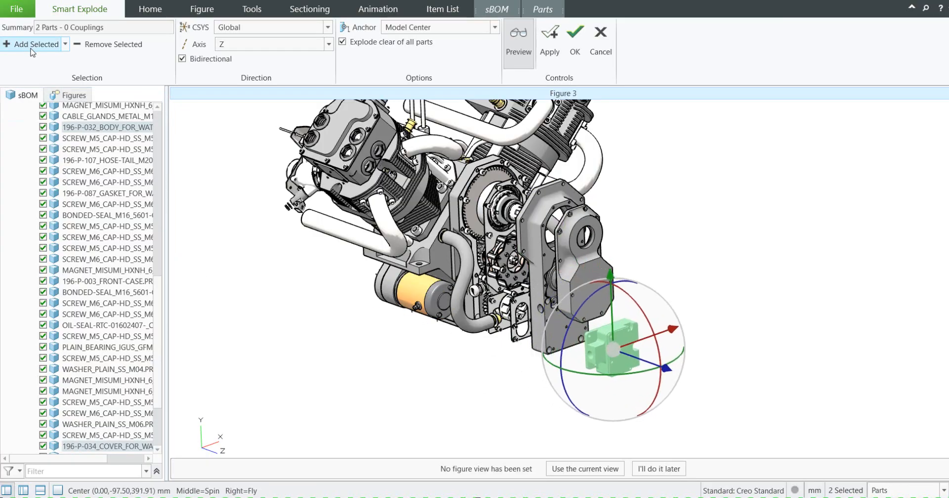
click(575, 37)
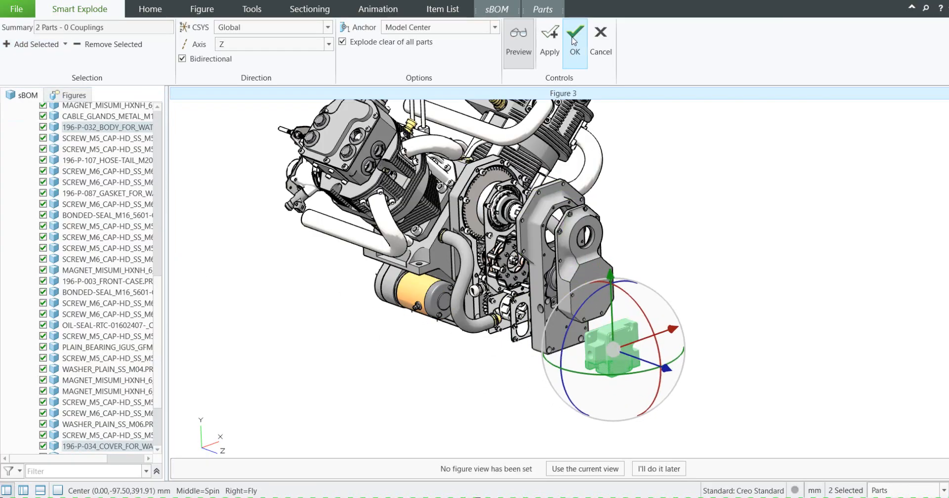
Move the small cover plate forward along Z, clear of the water body, and deselect it.
click(626, 353)
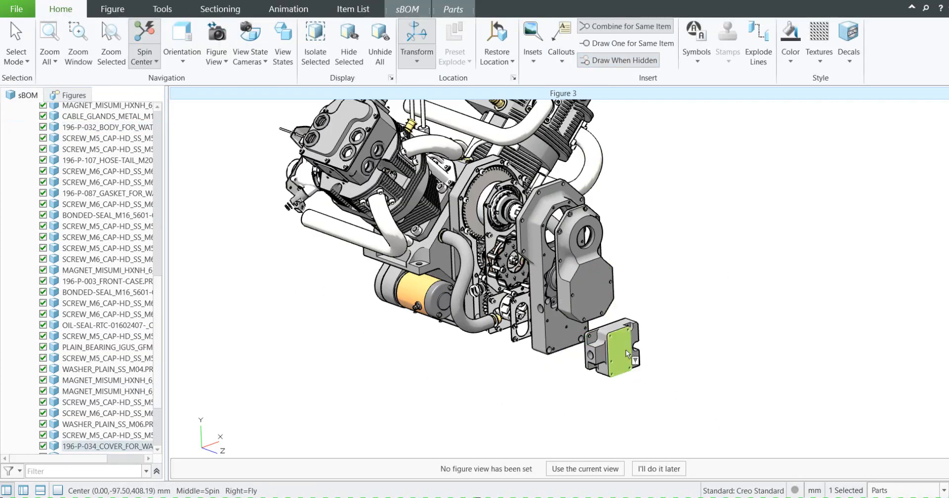
drag(653, 361, 671, 365)
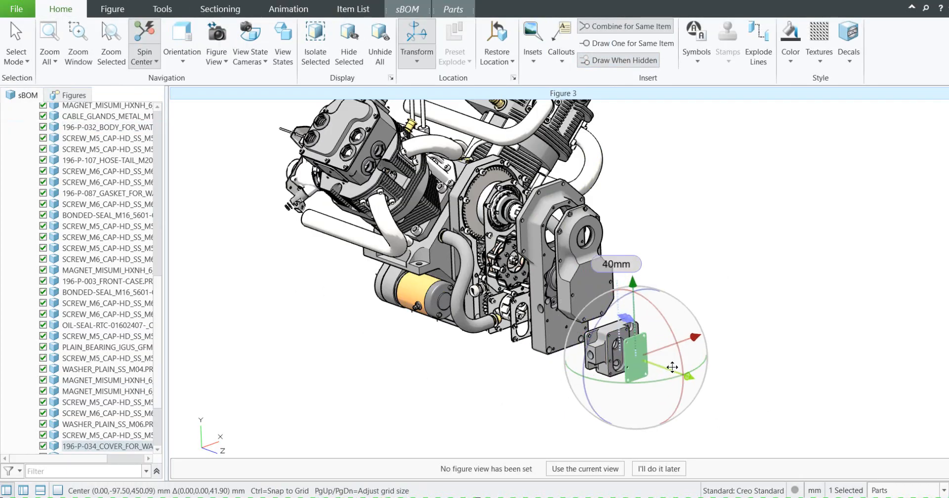
click(736, 274)
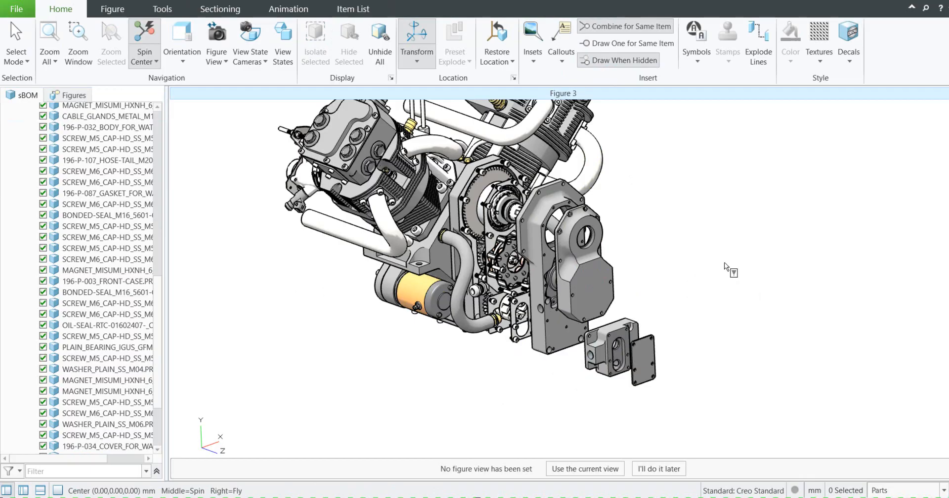
Try a Smart Explode of the rocker box and its cover on the nearer cylinder head along the global Z axis.
mouse_move(724, 262)
middle_down()
mouse_move(745, 256)
mouse_move(731, 265)
middle_up()
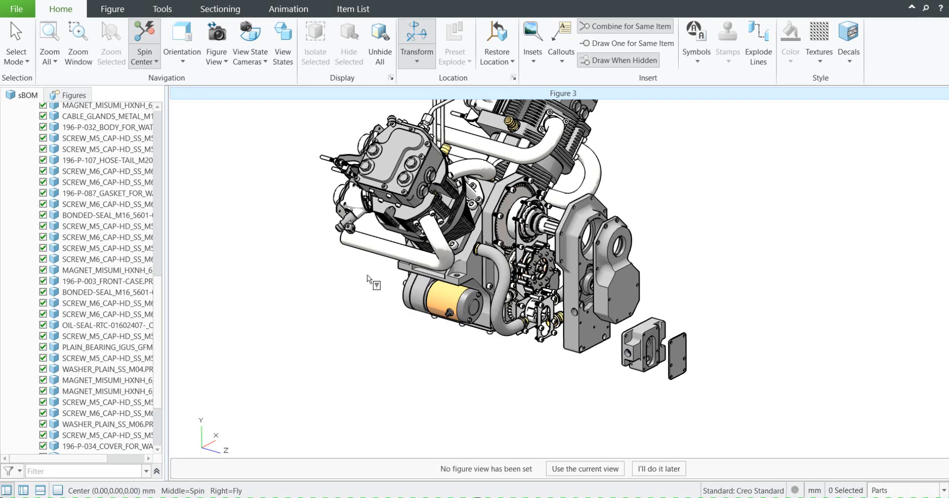
mouse_move(359, 290)
middle_down()
mouse_move(364, 316)
mouse_move(354, 286)
middle_up()
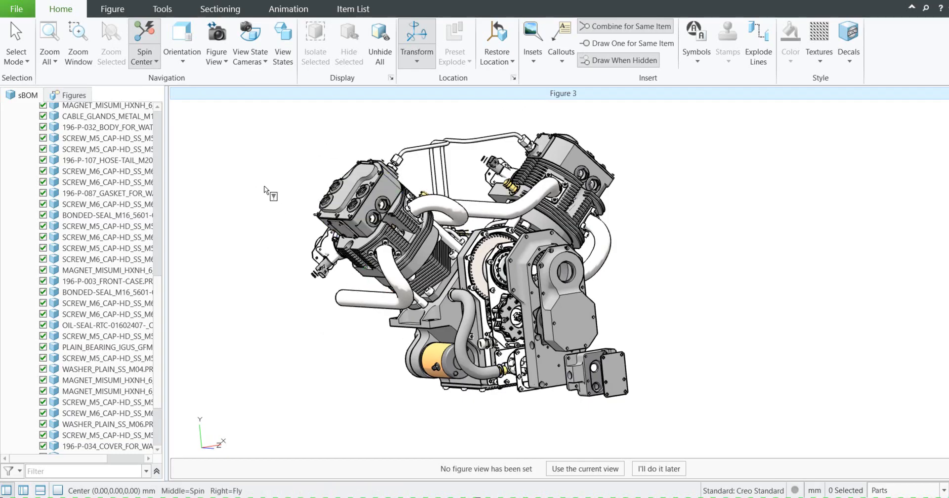
scroll(288, 188, up, 1)
scroll(296, 192, up, 2)
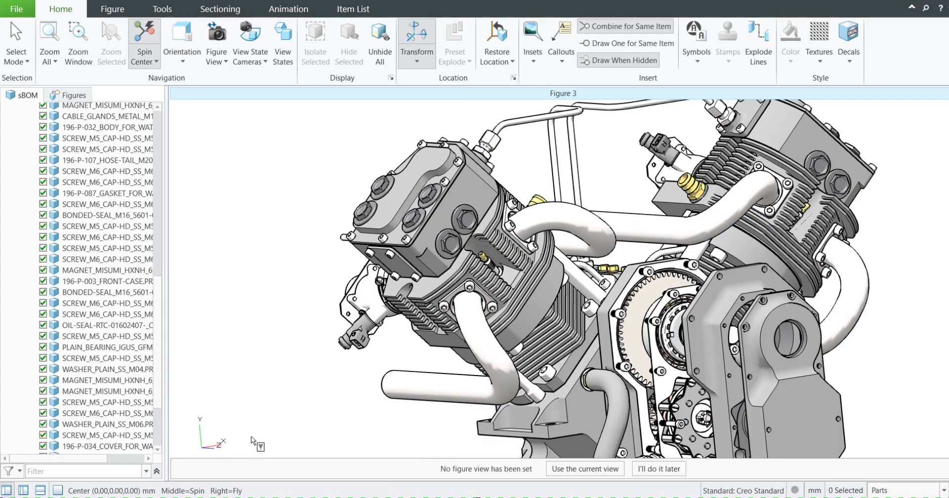
scroll(484, 374, down, 1)
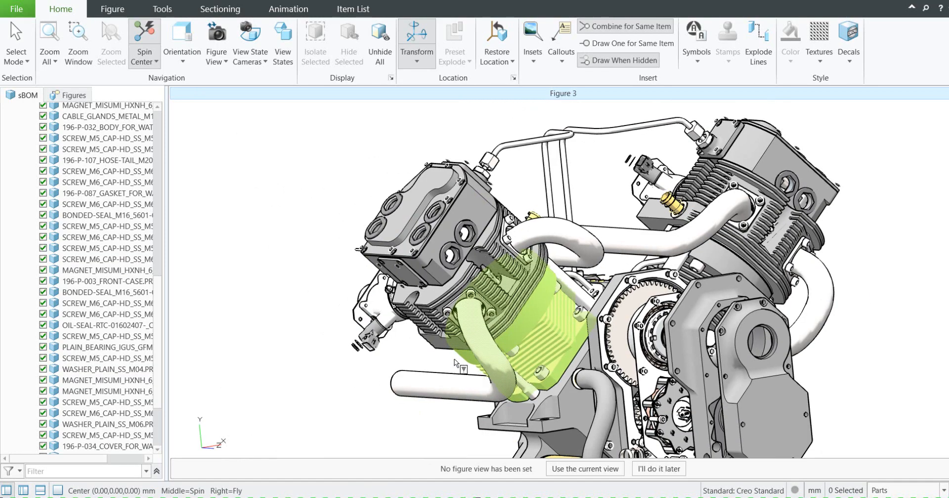
click(428, 269)
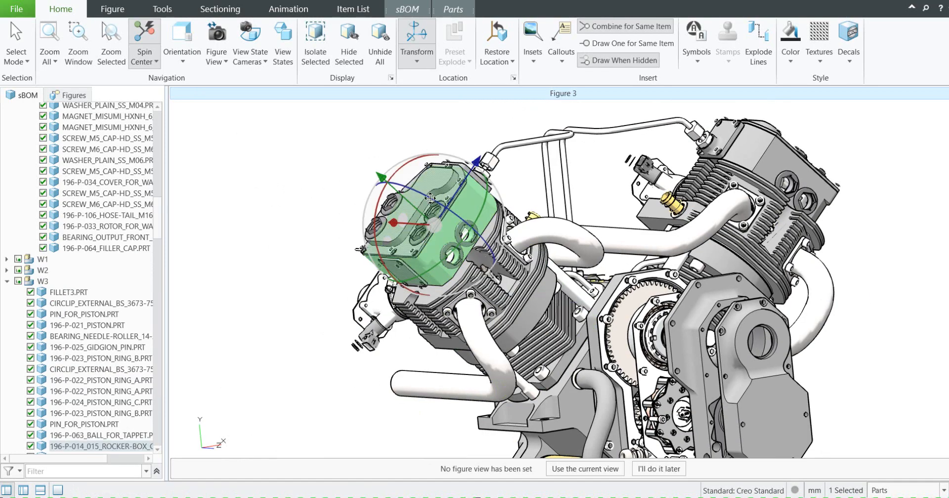
ctrl+click(431, 184)
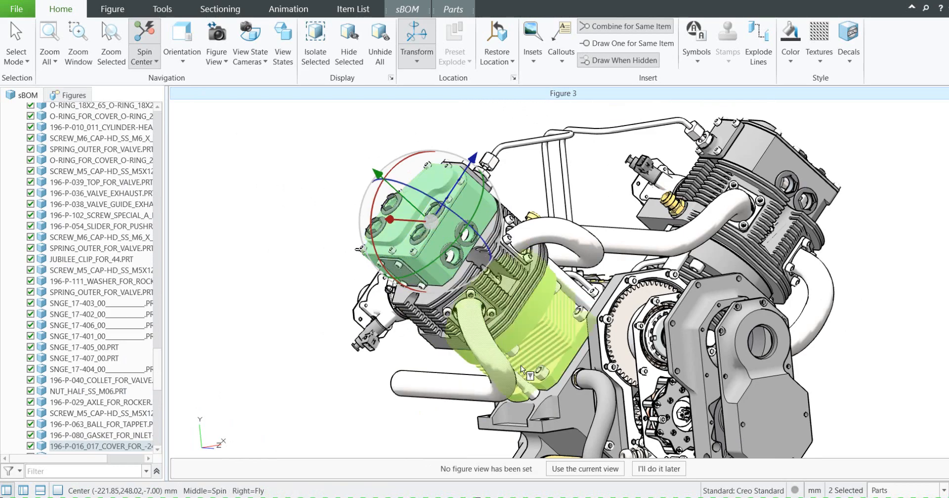
scroll(520, 366, down, 1)
scroll(520, 366, down, 1)
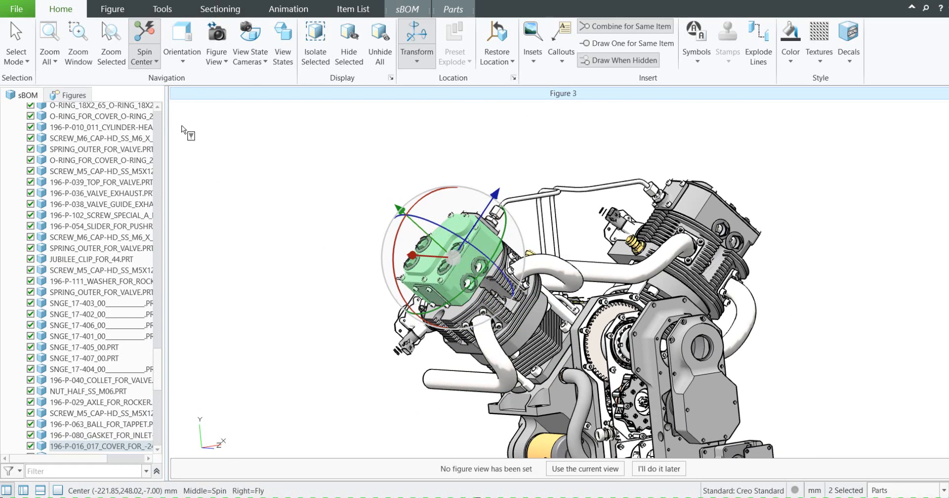
click(167, 10)
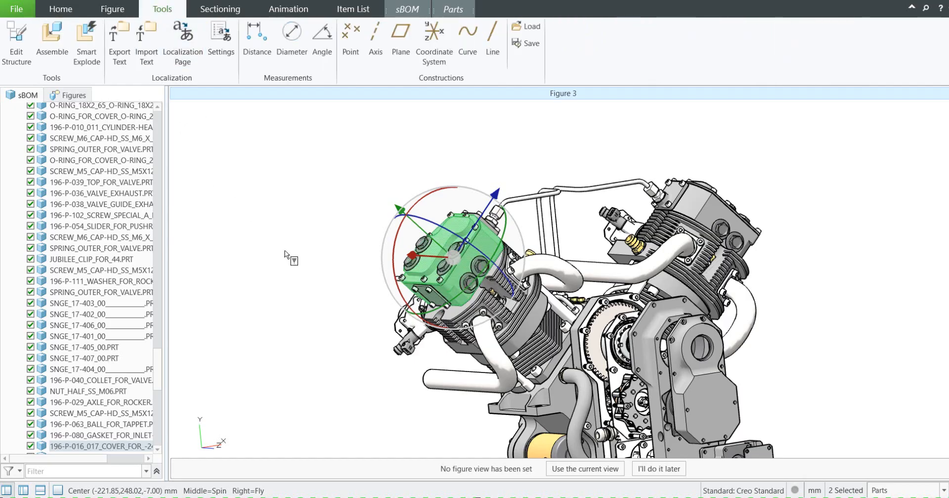
click(93, 60)
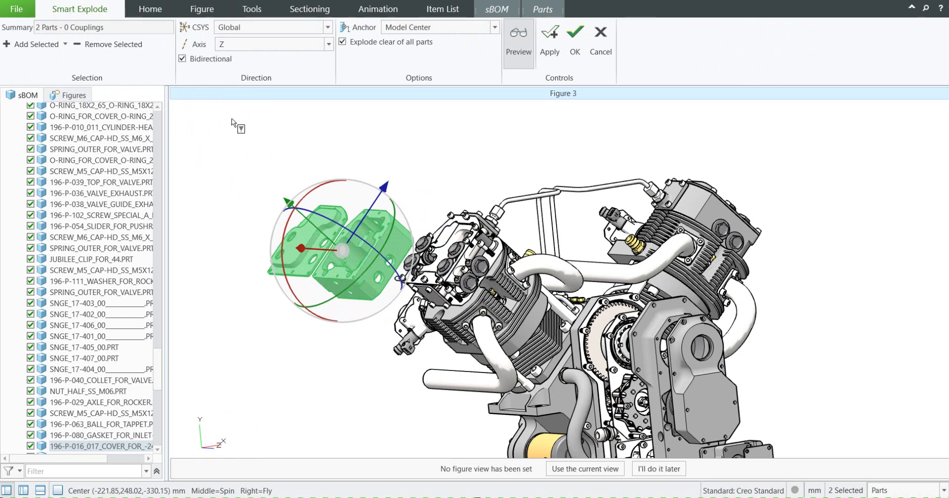
Try redirecting the explode to the rocker box's own coordinate system and its Y axis, and cancel the Smart Explode.
click(230, 31)
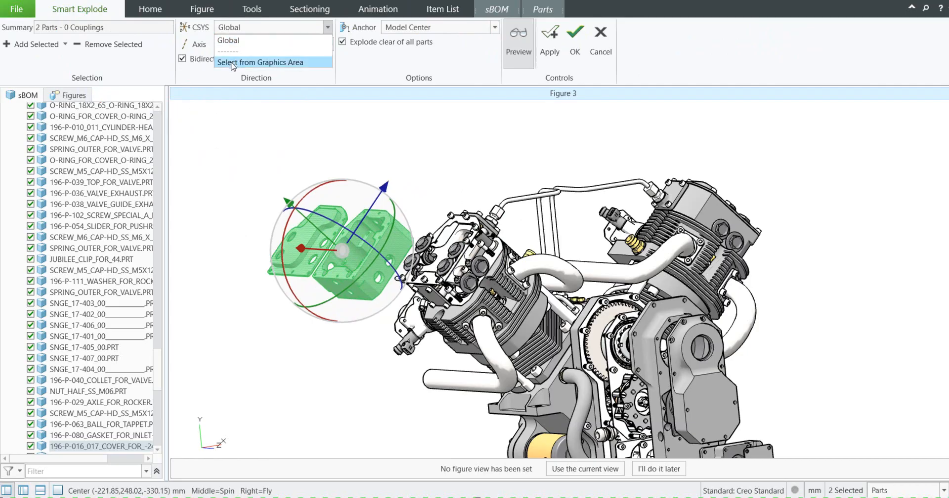
click(262, 63)
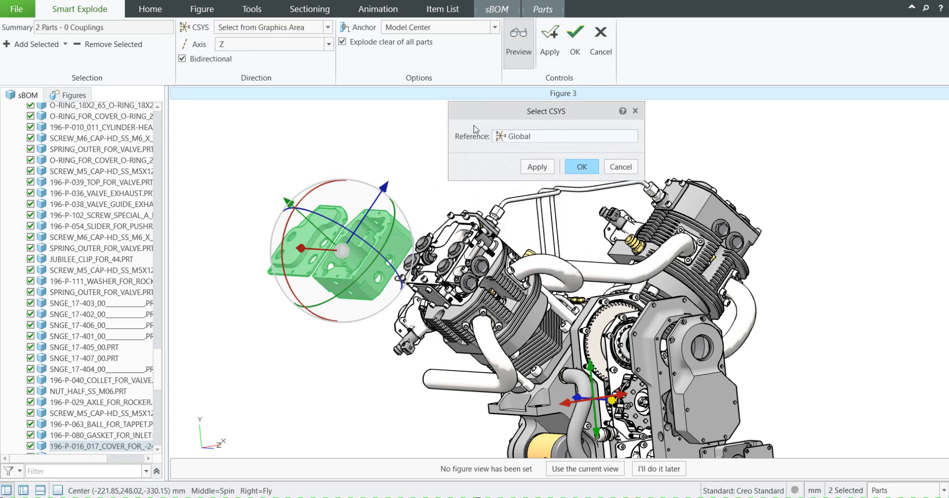
click(378, 215)
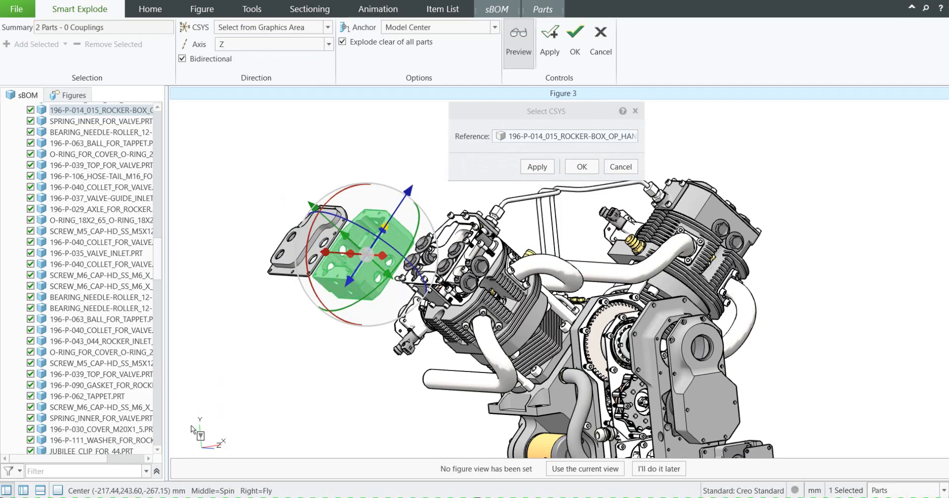
click(245, 50)
click(227, 72)
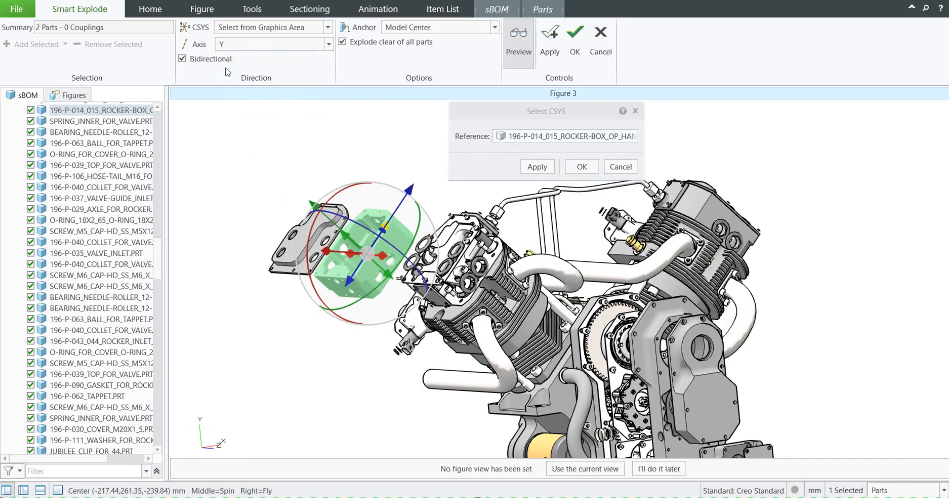
click(537, 166)
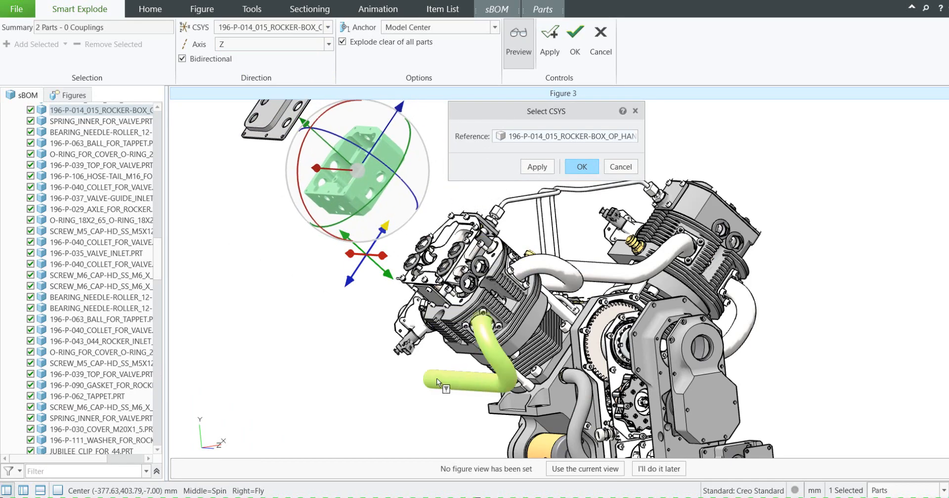
click(583, 167)
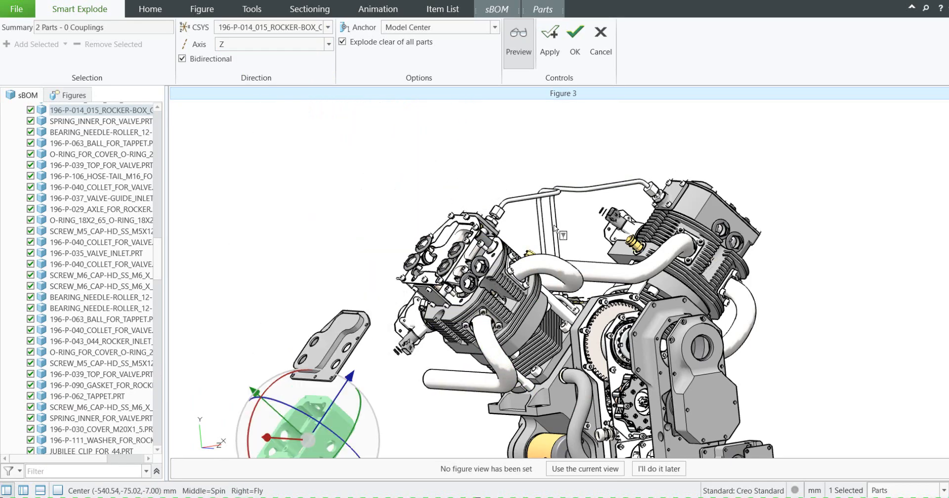
click(601, 40)
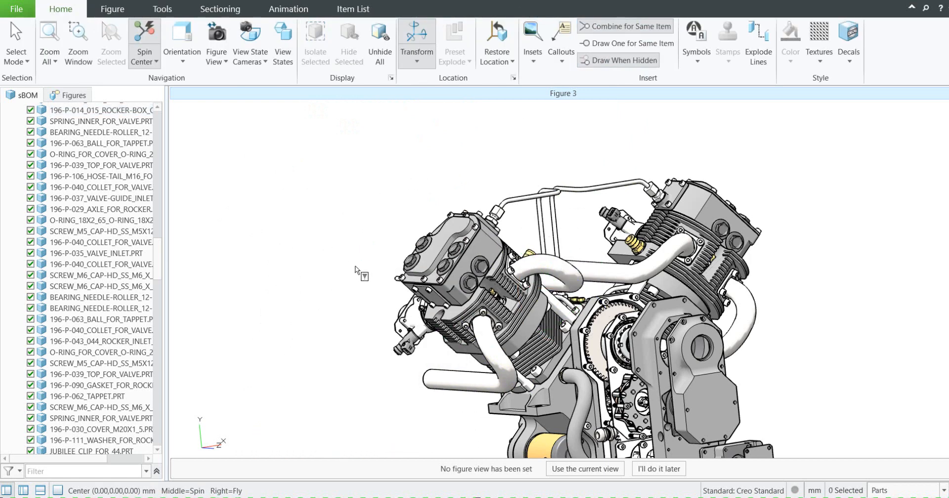
Smart Explode the rocker box and its cover along the Y axis of the rocker box's own coordinate system and accept the result.
click(482, 248)
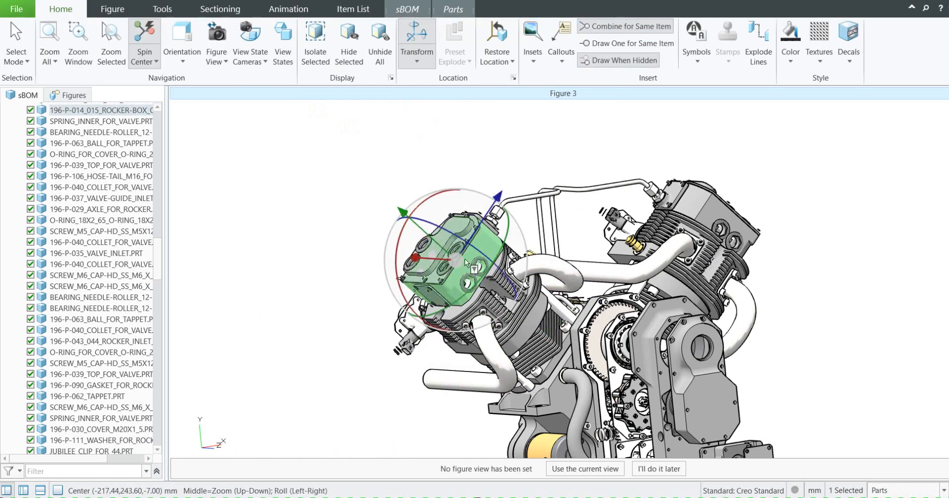
ctrl+click(459, 228)
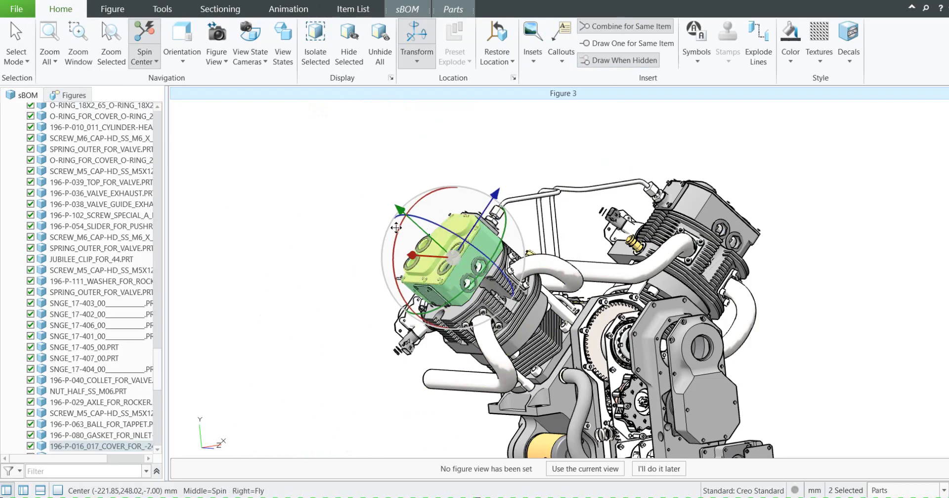
click(159, 10)
click(87, 39)
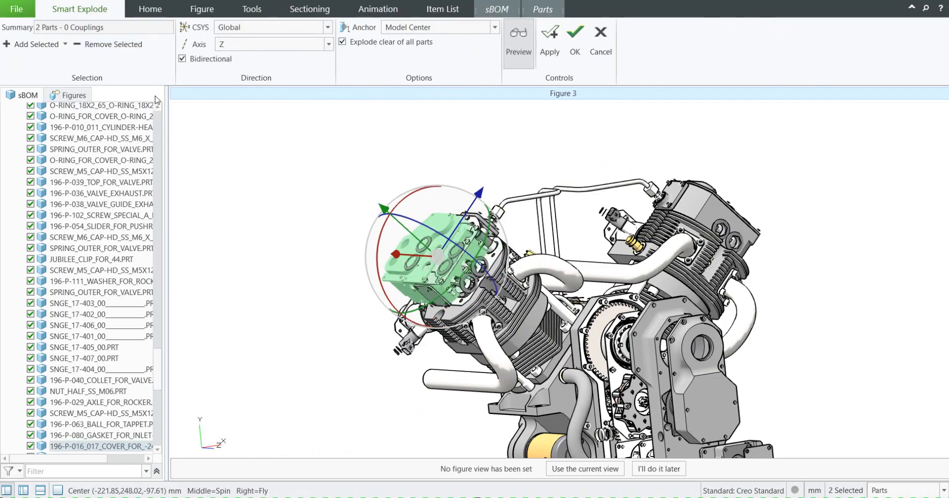
click(239, 28)
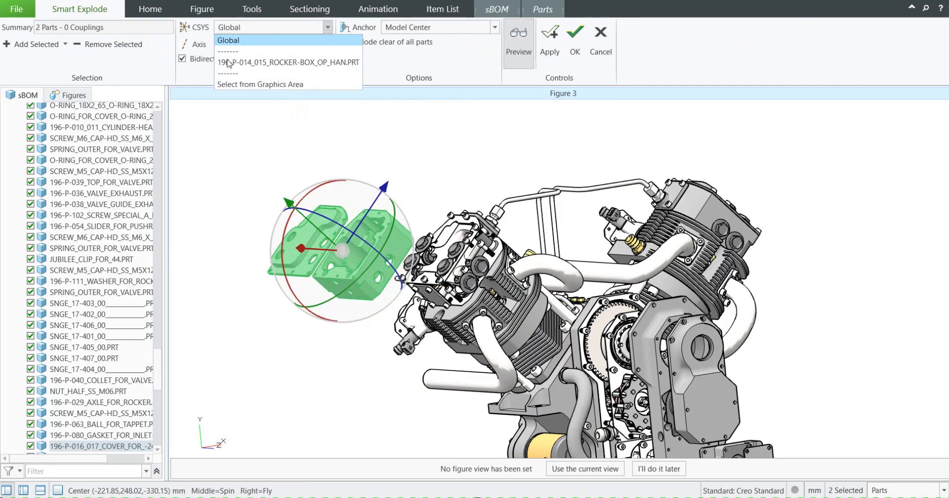
click(239, 79)
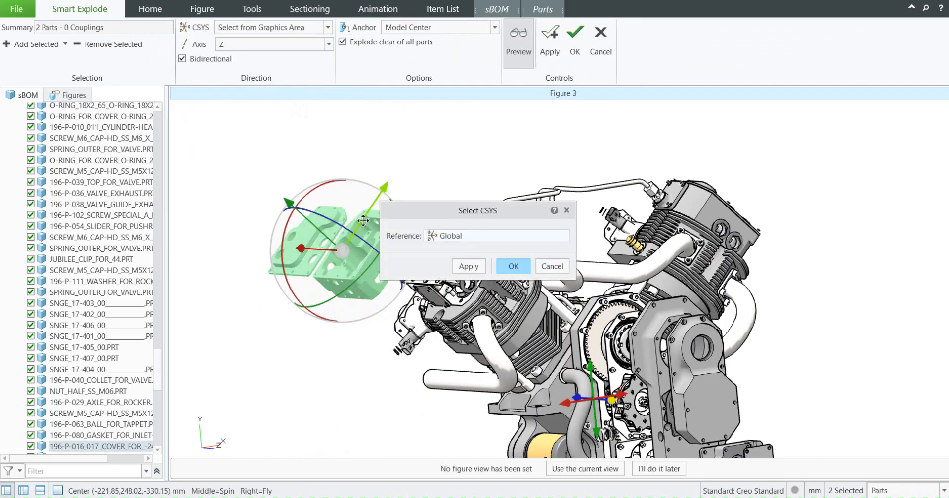
click(360, 268)
click(475, 267)
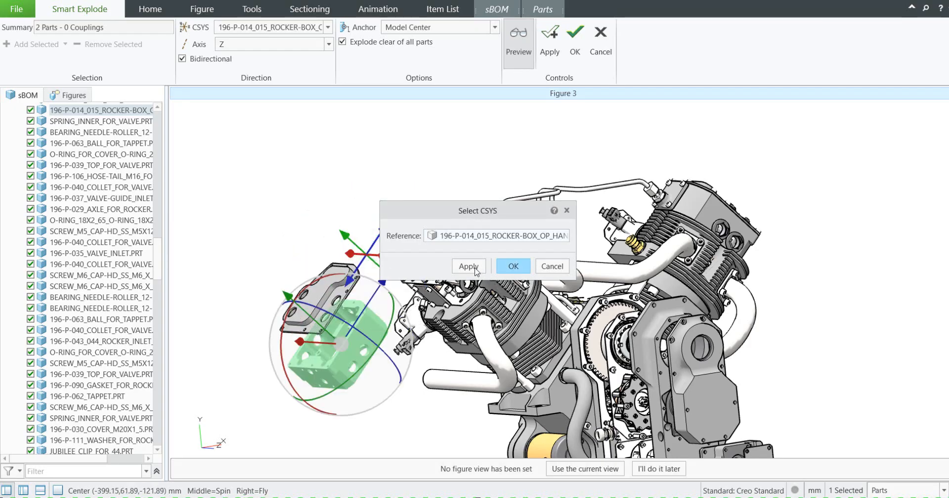
click(223, 46)
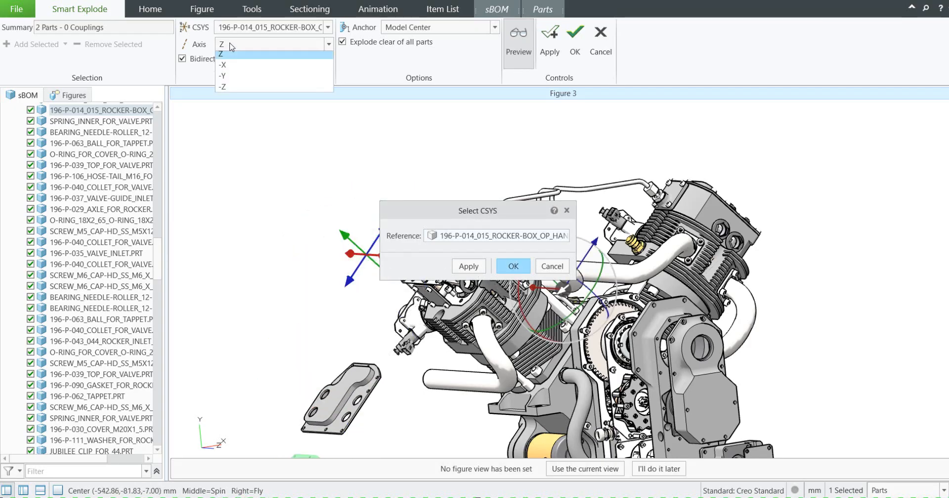
click(227, 79)
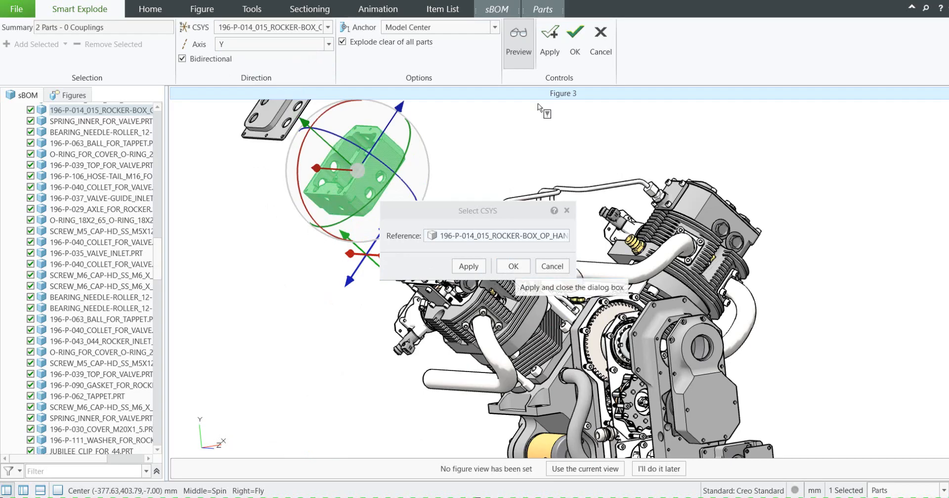
click(601, 42)
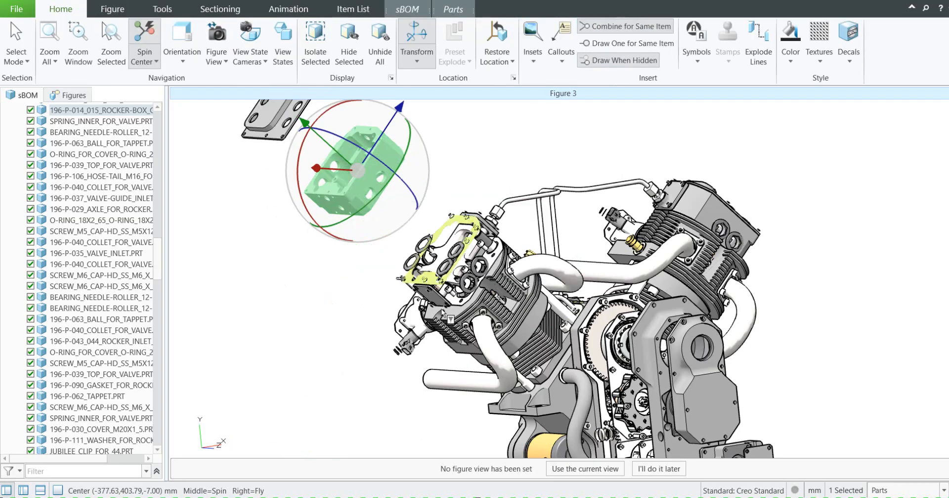
Move the exploded rocker box and its cover back along their own axis, closer to the cylinder head, and deselect them.
shift+middle_drag(365, 284, 394, 304)
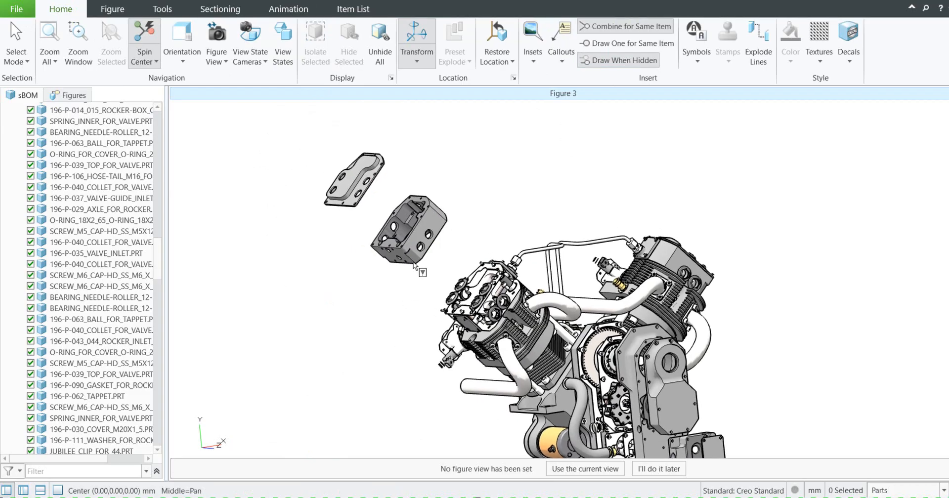
click(418, 241)
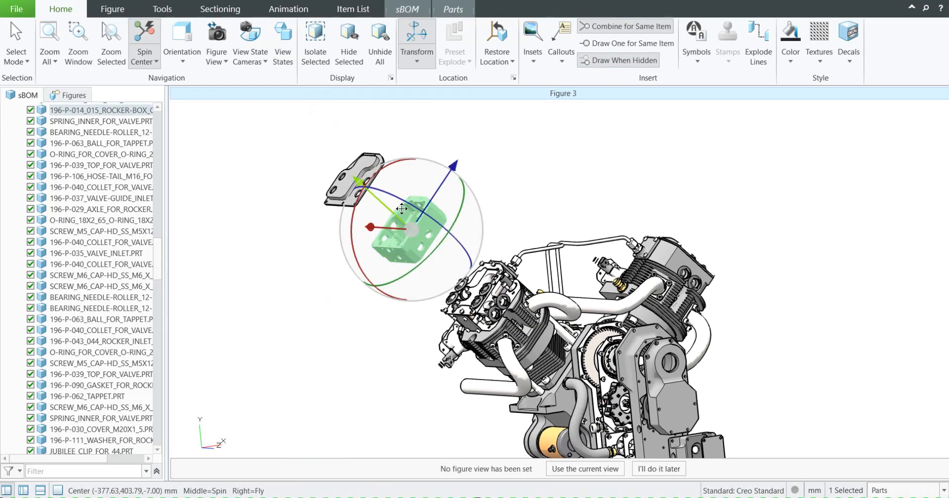
mouse_move(402, 209)
mouse_down()
mouse_move(426, 217)
mouse_move(413, 210)
mouse_up()
click(366, 176)
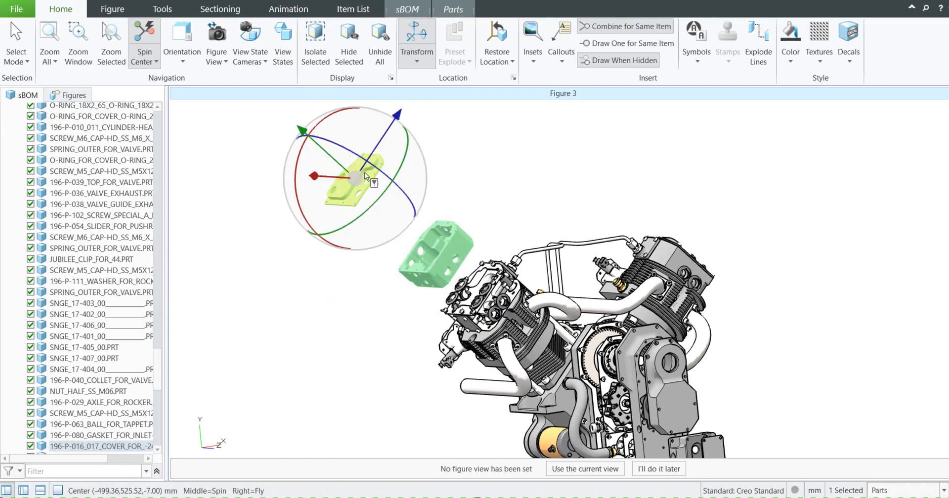
drag(327, 152, 383, 180)
click(286, 226)
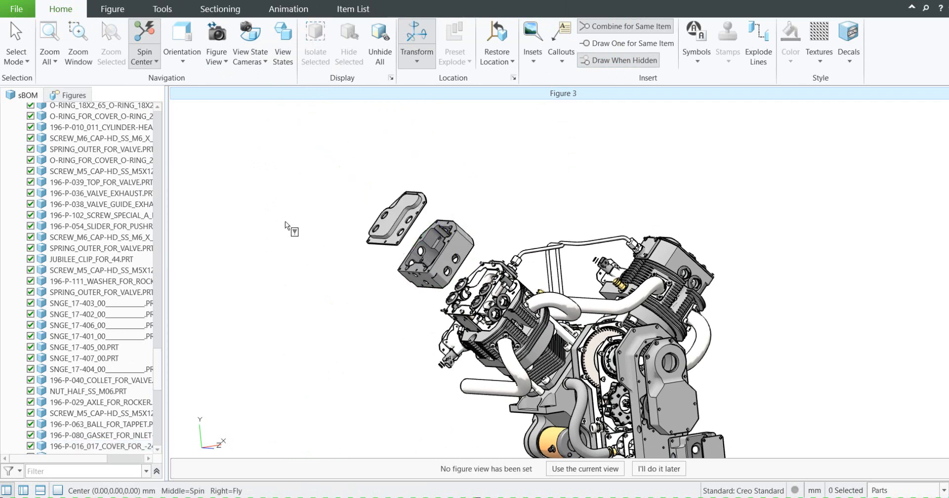
Move one M5 cap-head screw from the bottom of the water body gasket forward along Z, beyond the small cover plate, and deselect it.
middle_drag(418, 348, 434, 346)
scroll(523, 386, up, 5)
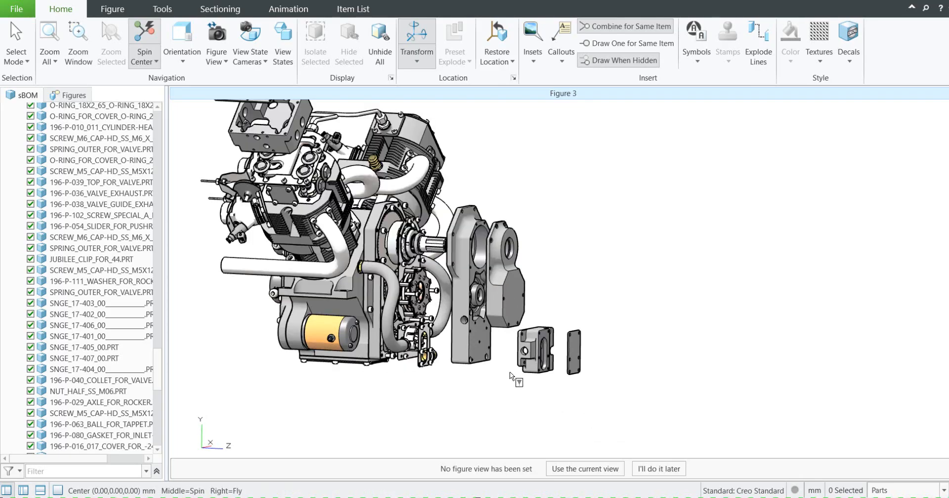
middle_drag(495, 343, 483, 355)
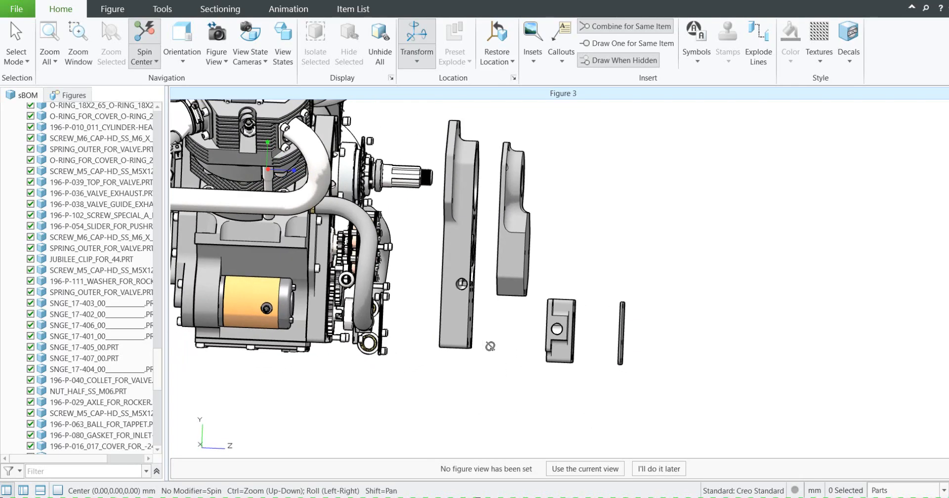
scroll(395, 363, up, 2)
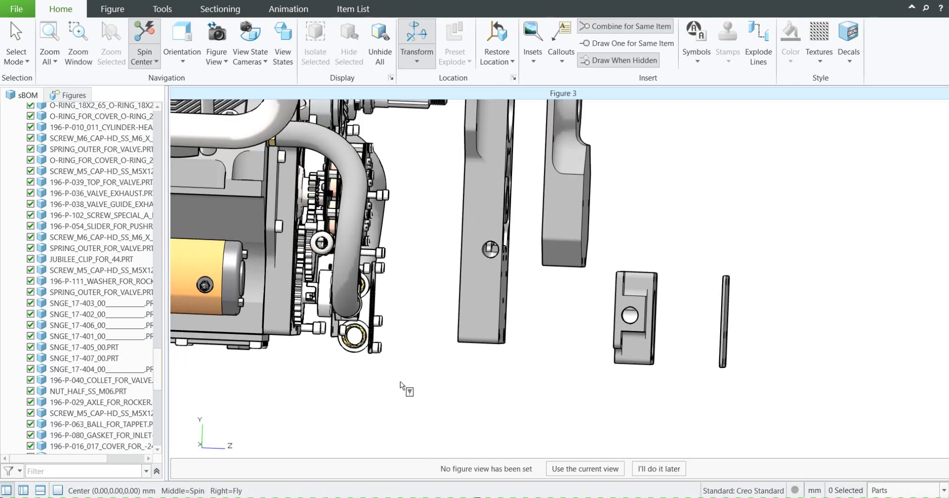
click(377, 350)
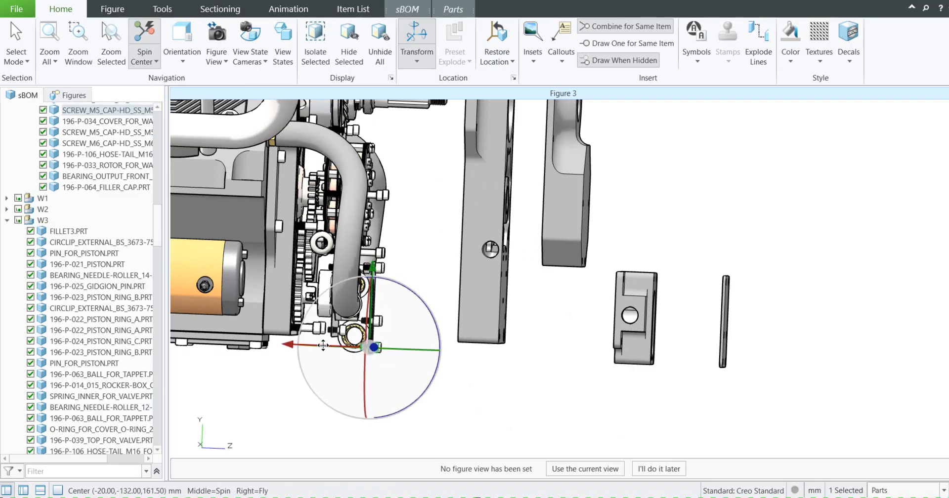
middle_drag(323, 346, 346, 346)
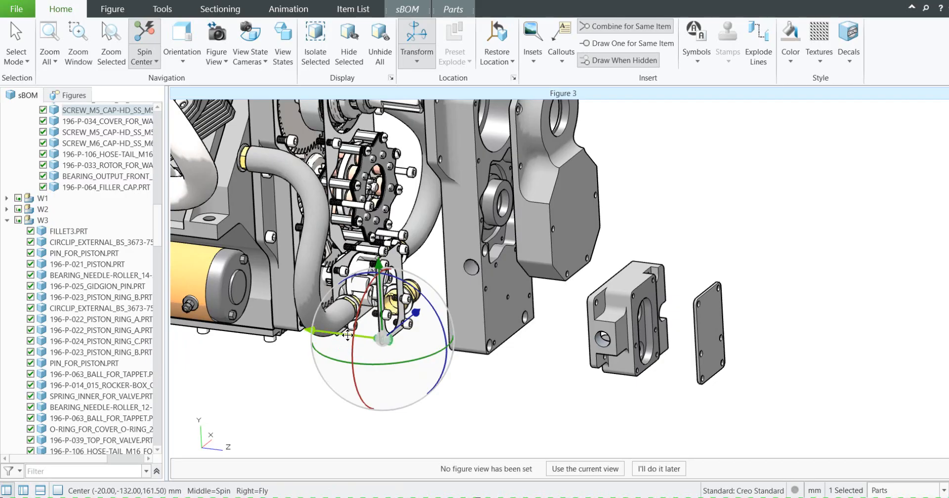
drag(348, 335, 743, 371)
click(639, 403)
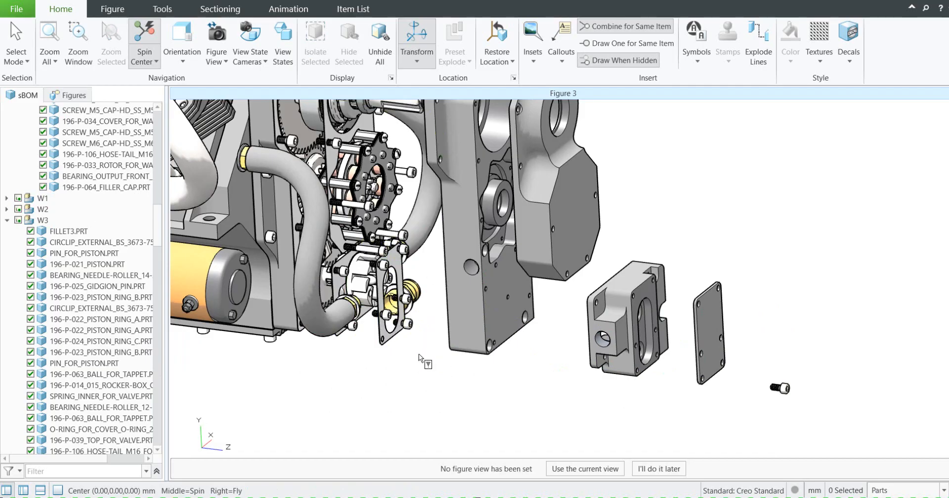
Copy the moved M5 cap-head screw's transform to the other five M5x10 screws on the water pump gasket and deselect them.
click(785, 390)
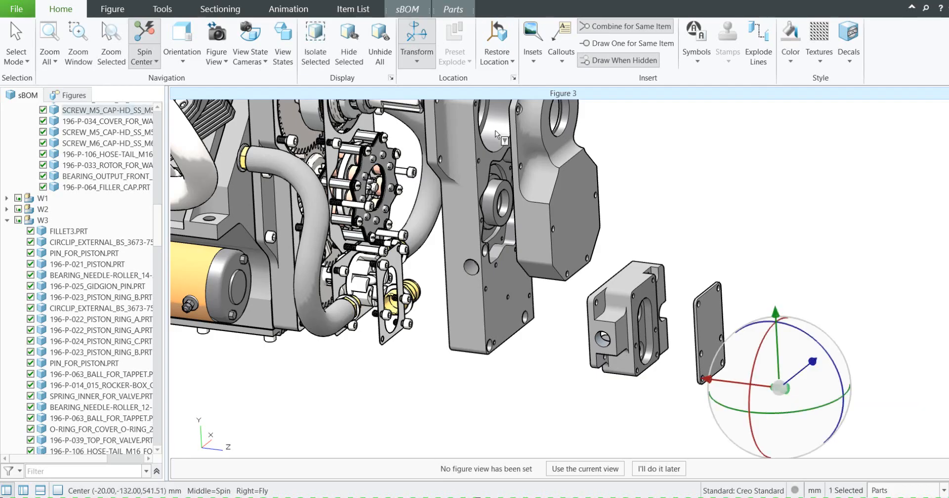
click(417, 62)
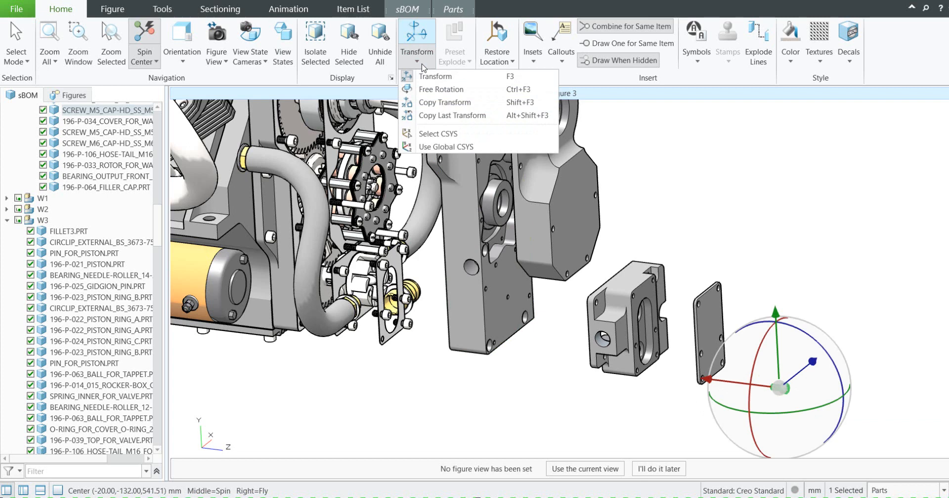
click(436, 104)
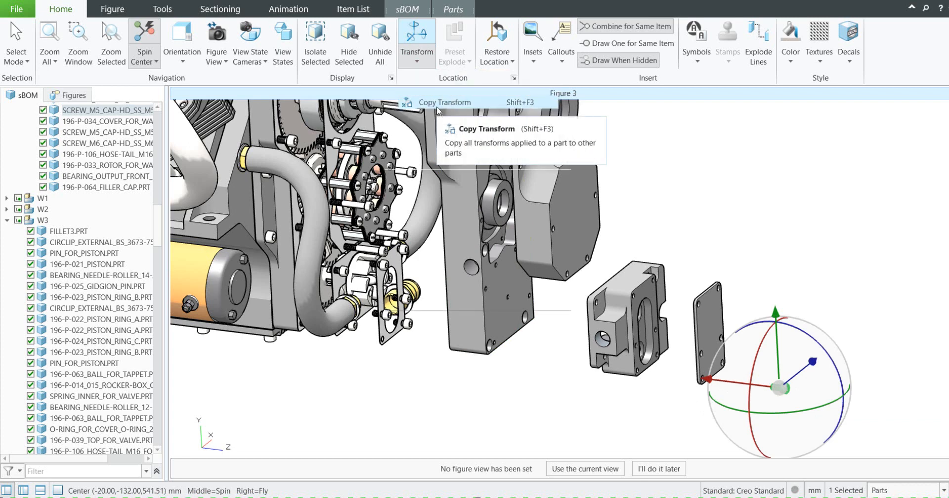
drag(450, 180, 681, 131)
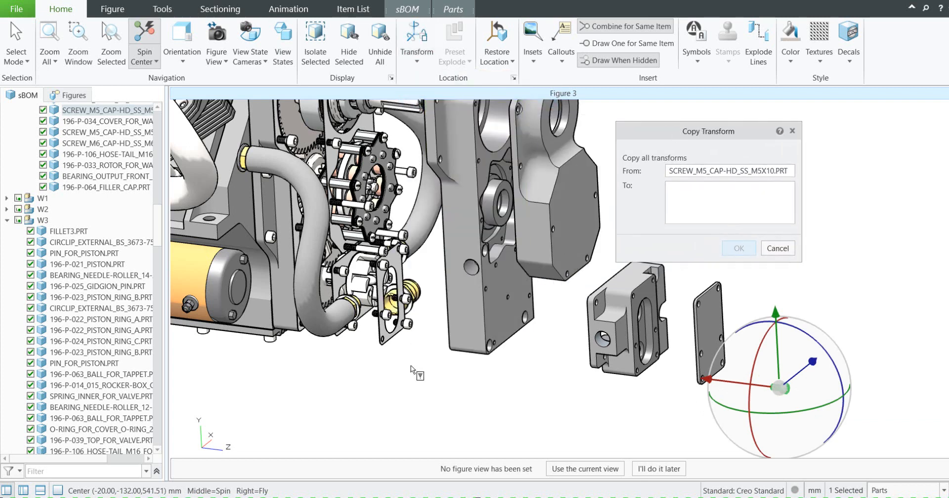
click(409, 325)
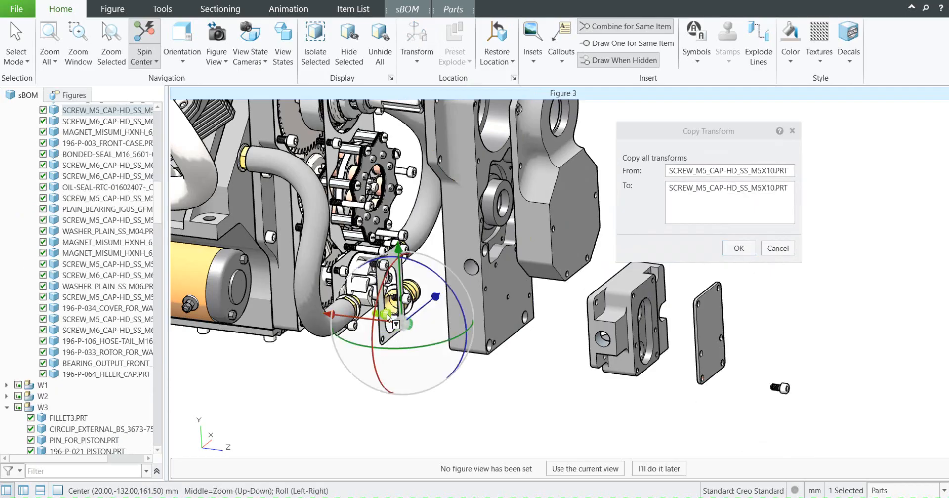
ctrl+click(386, 313)
ctrl+click(404, 300)
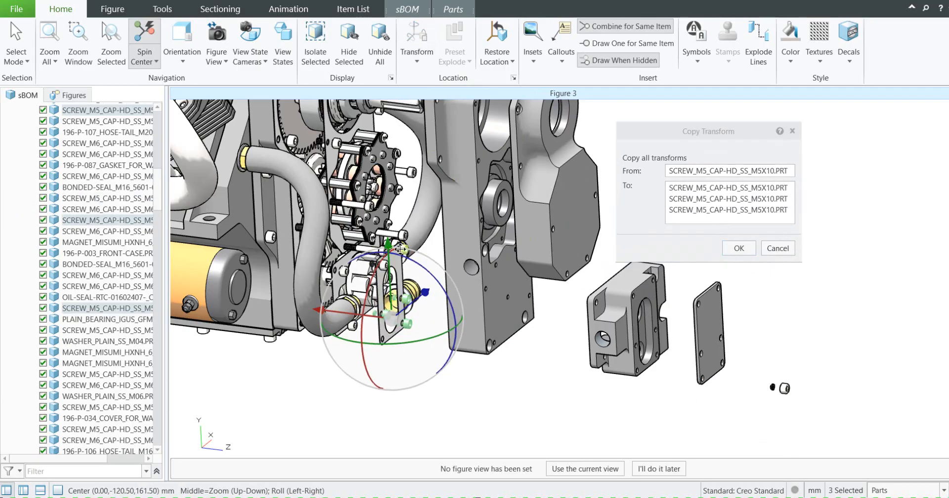
ctrl+click(403, 250)
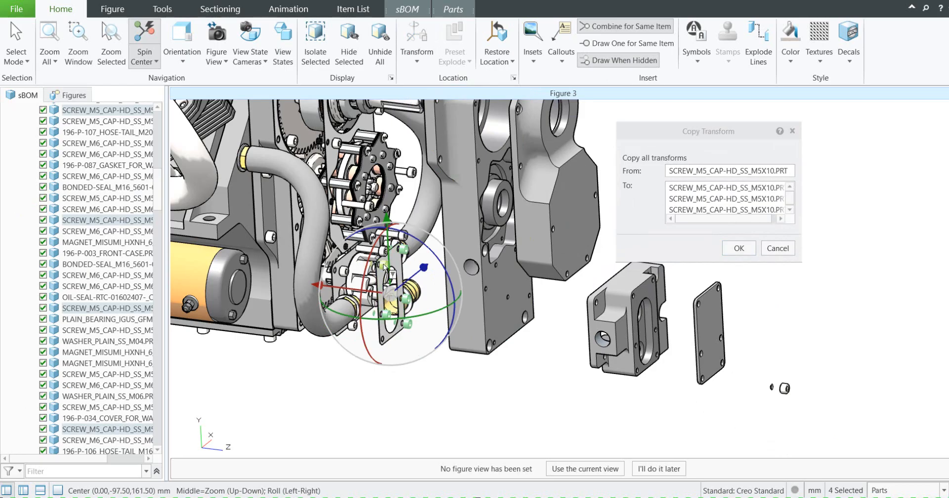
ctrl+click(385, 266)
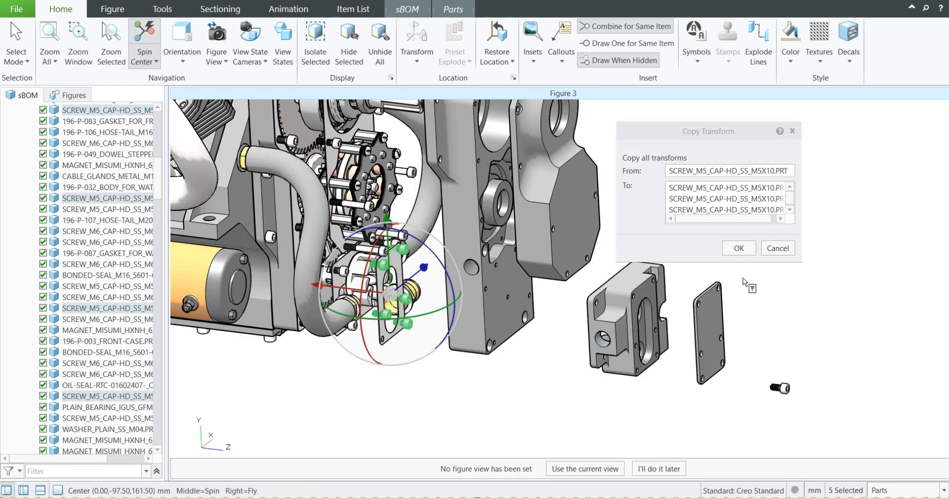
click(739, 249)
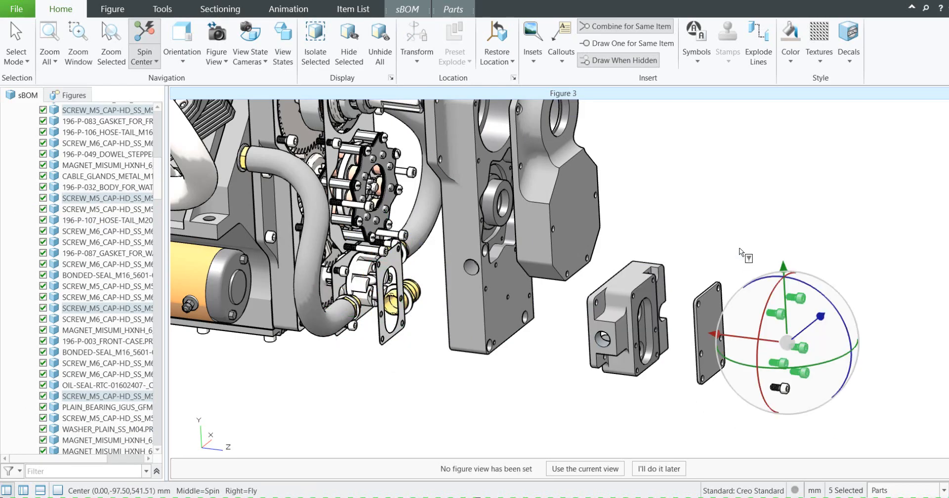
click(712, 239)
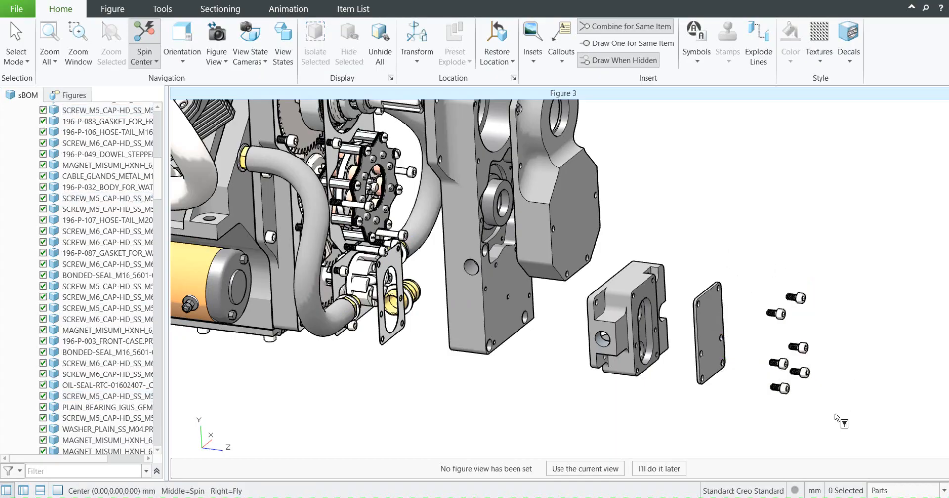
Move the water pump gasket forward along Z, between the small cover plate and the exploded screws, and deselect it.
click(389, 337)
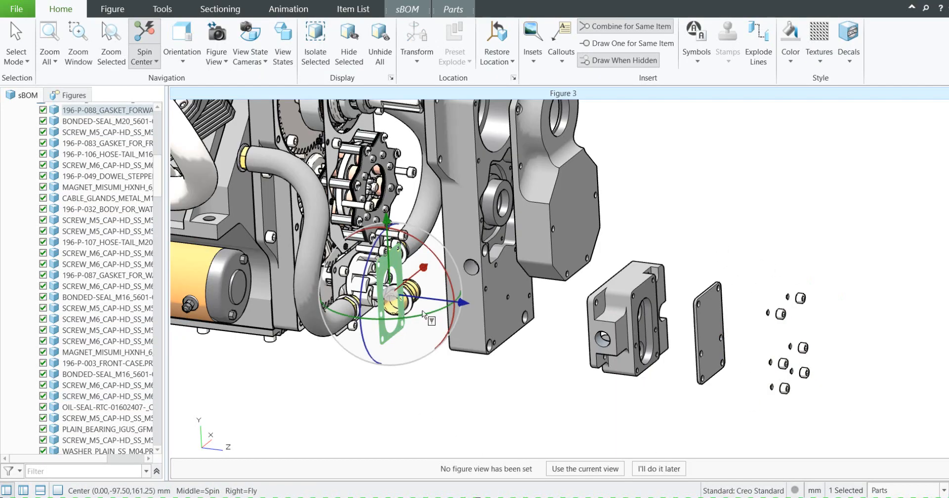
drag(441, 300, 792, 343)
click(565, 358)
Move the camshaft forward along its own axis, beyond the front covers, and add an explode line to it.
scroll(565, 358, down, 2)
scroll(511, 410, down, 2)
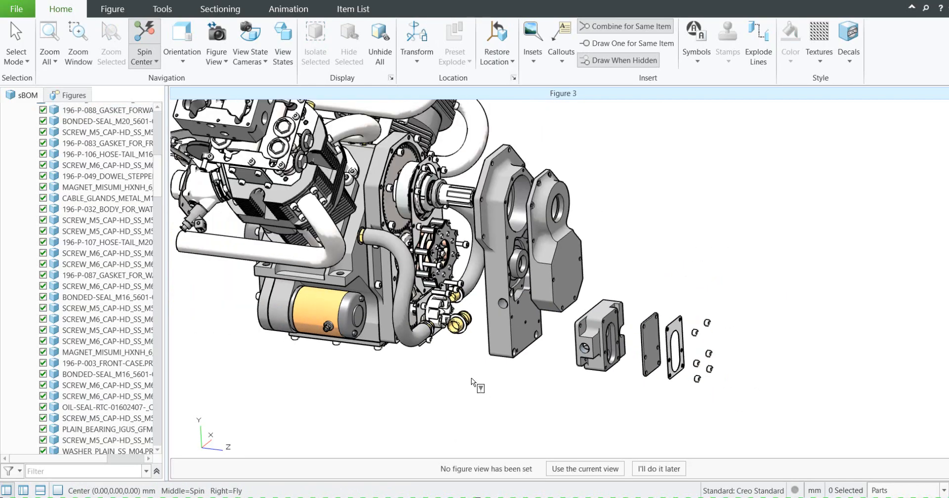
scroll(470, 378, down, 2)
middle_drag(465, 371, 432, 393)
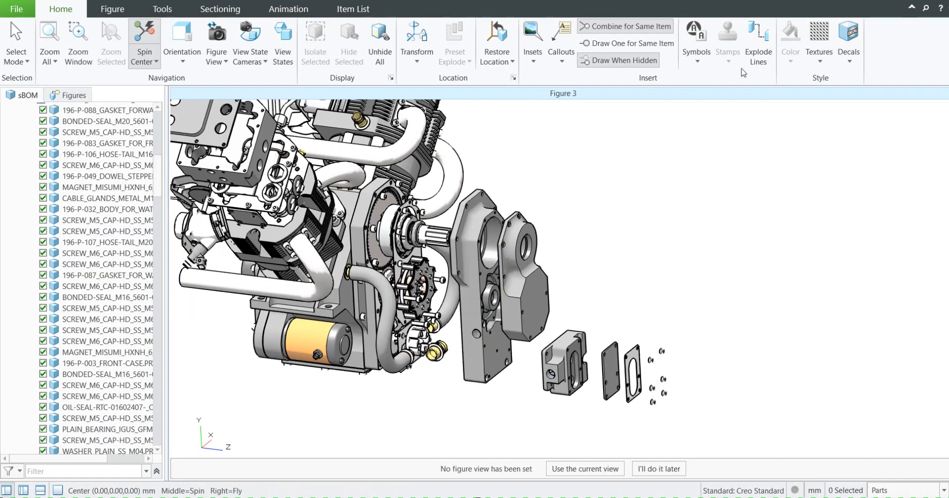
click(447, 243)
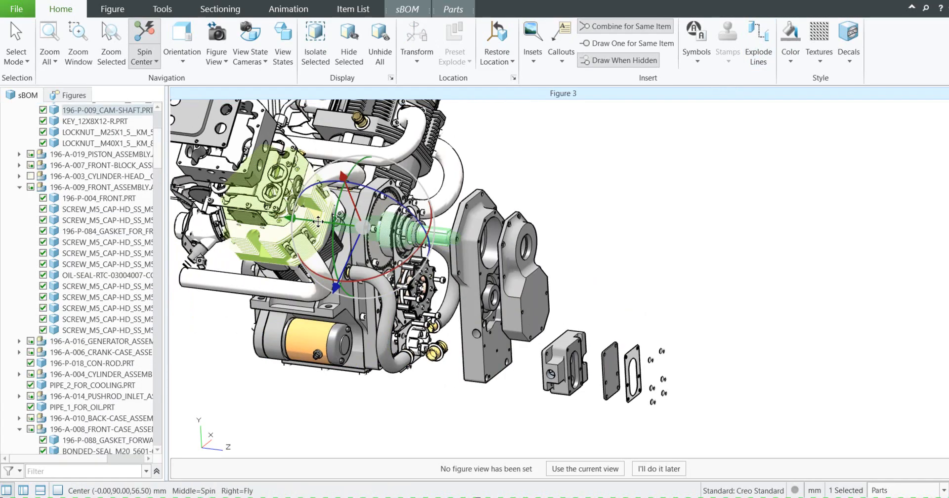
drag(320, 223, 614, 250)
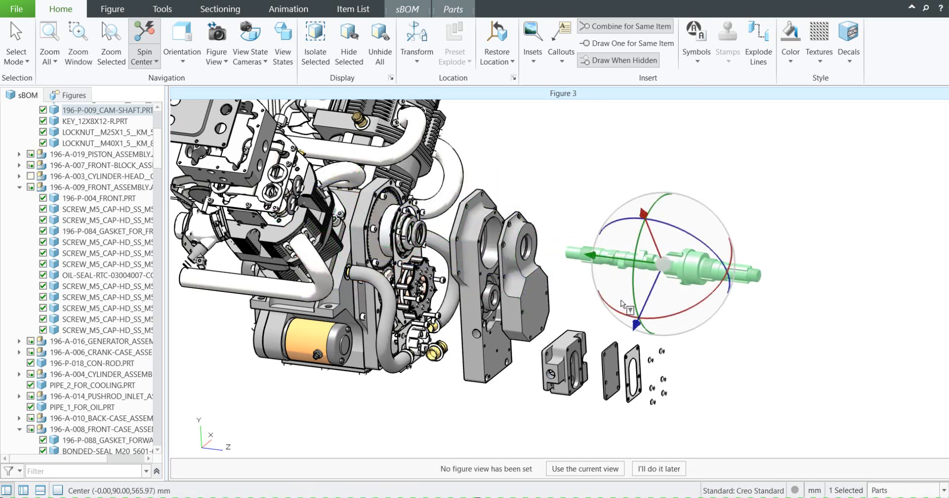
click(758, 44)
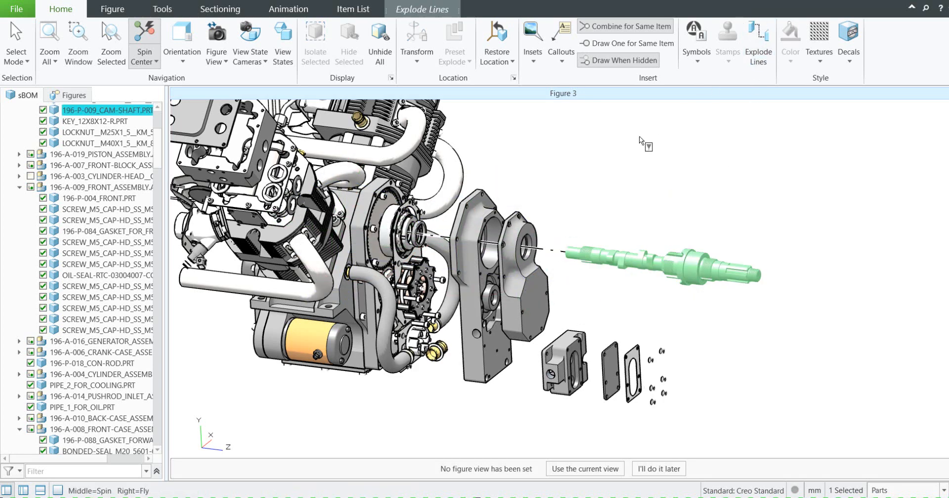
click(563, 205)
Copy the exploded water pump body's transform to the M20 hose tail and its M20 bonded seal, and deselect them.
middle_drag(563, 205, 559, 264)
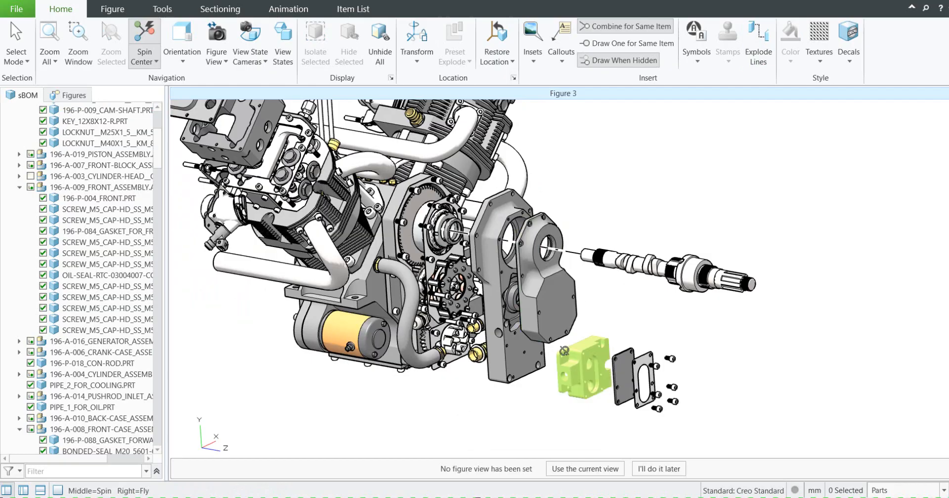
middle_drag(583, 363, 543, 380)
scroll(587, 364, up, 3)
scroll(614, 295, up, 3)
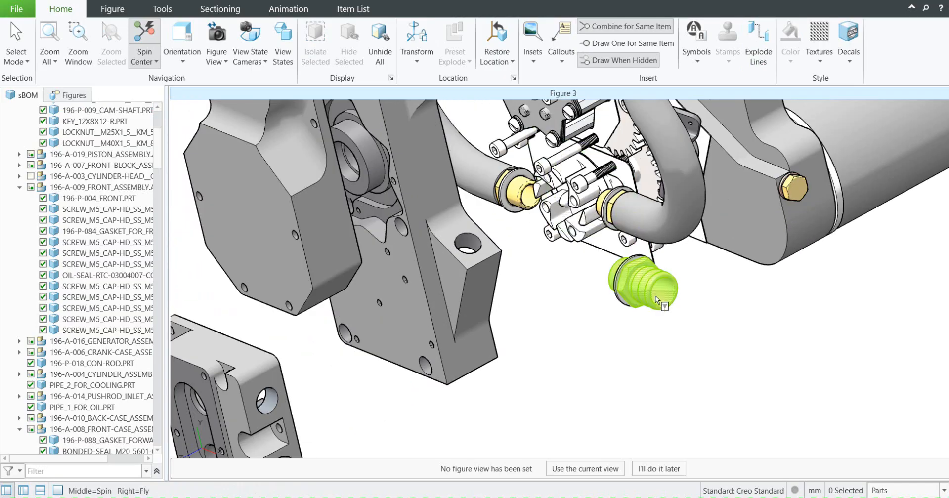
scroll(638, 285, down, 5)
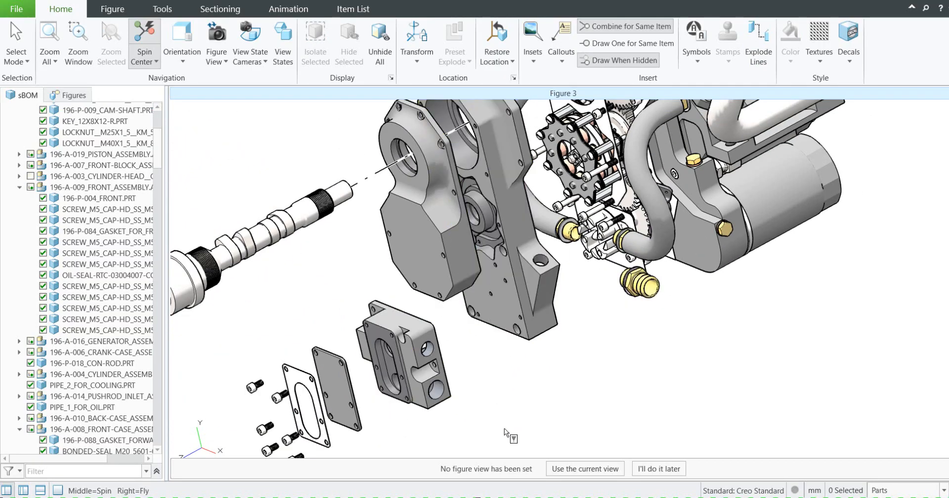
click(420, 378)
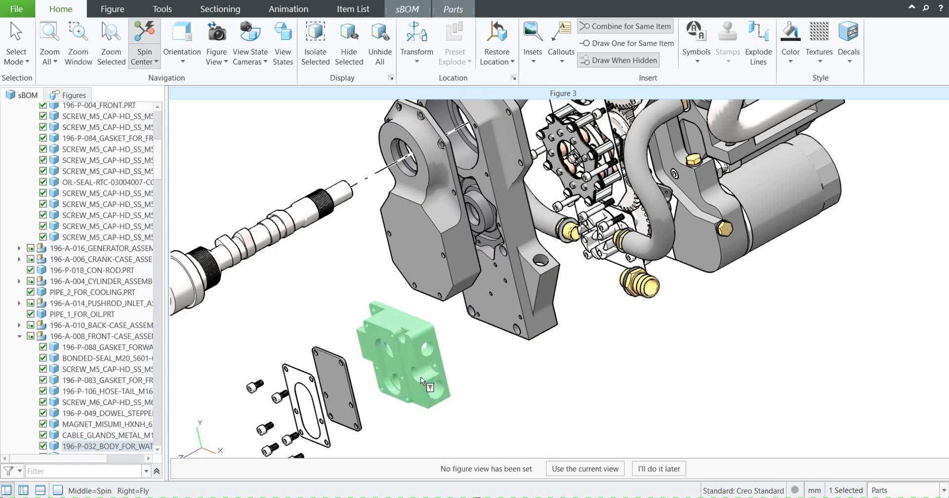
click(417, 55)
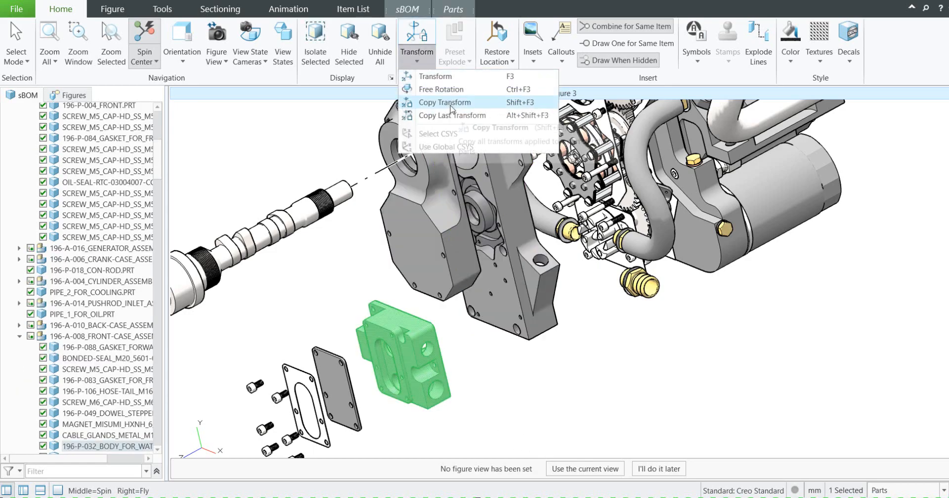
click(445, 102)
scroll(636, 259, up, 3)
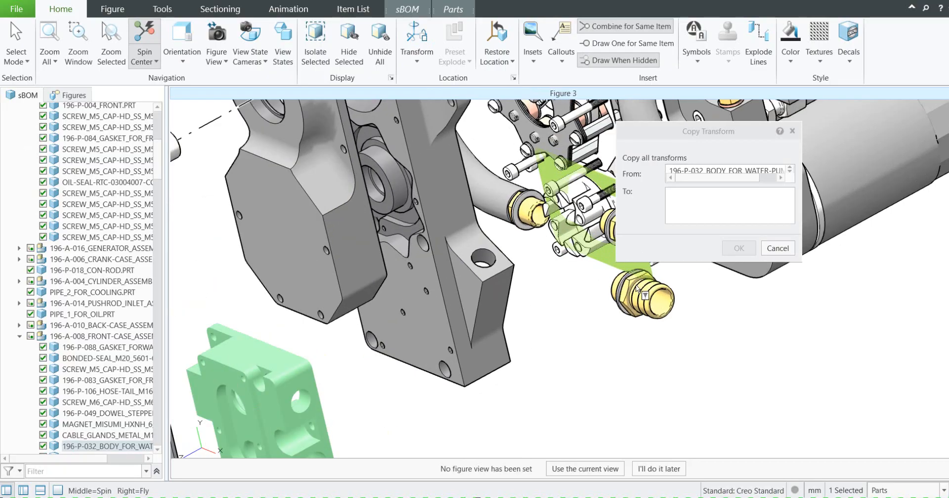
click(631, 290)
click(630, 289)
scroll(627, 290, up, 3)
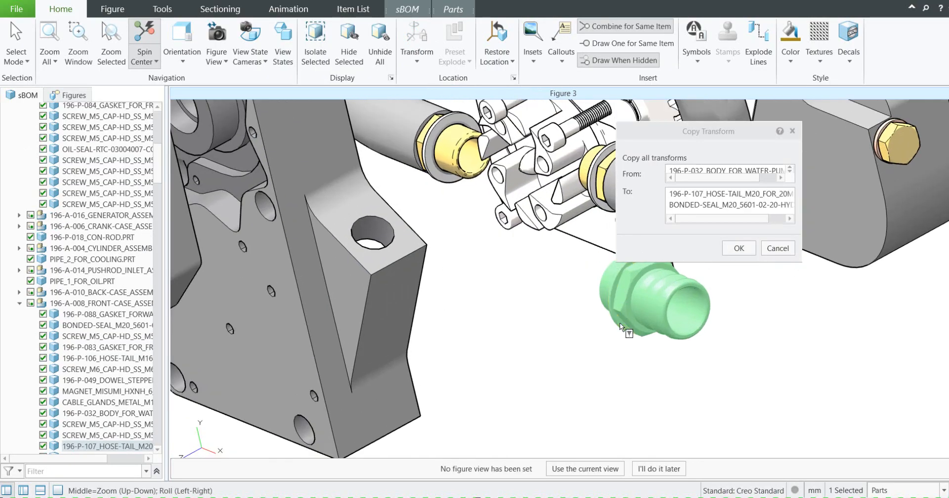
click(735, 249)
scroll(556, 279, down, 3)
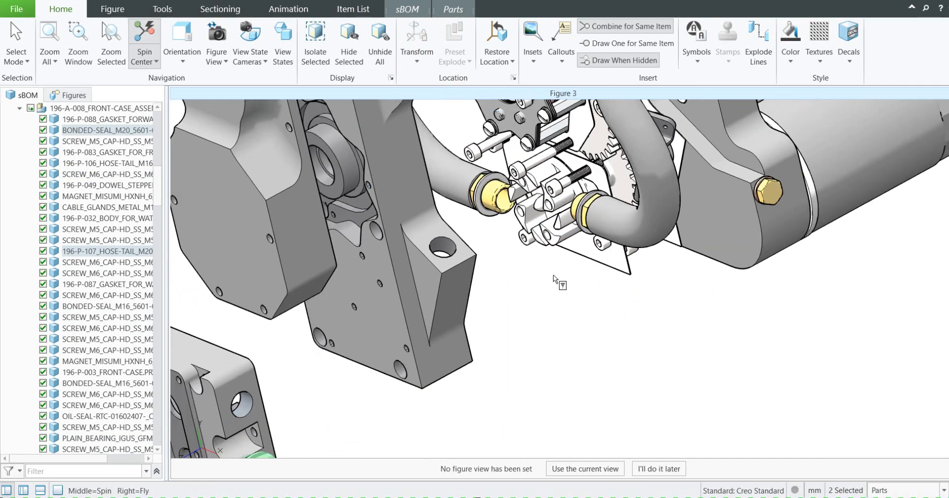
scroll(553, 279, down, 4)
middle_drag(492, 352, 499, 351)
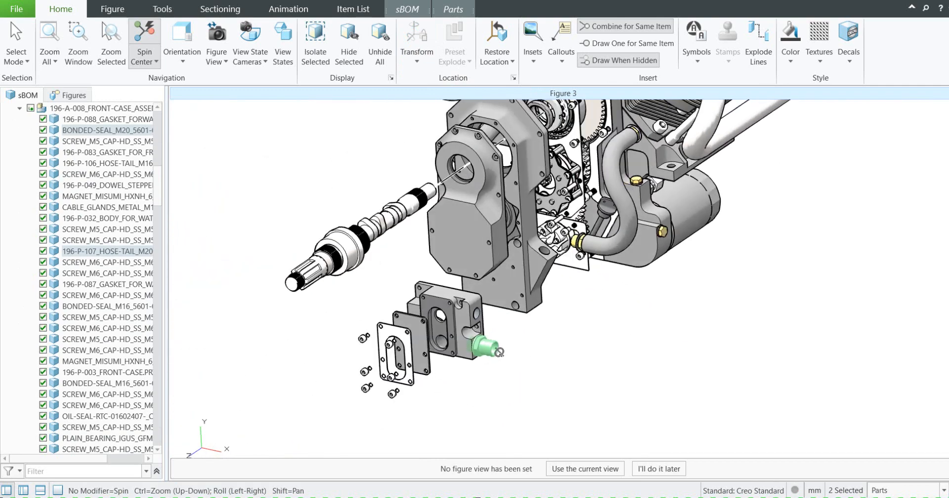
click(496, 402)
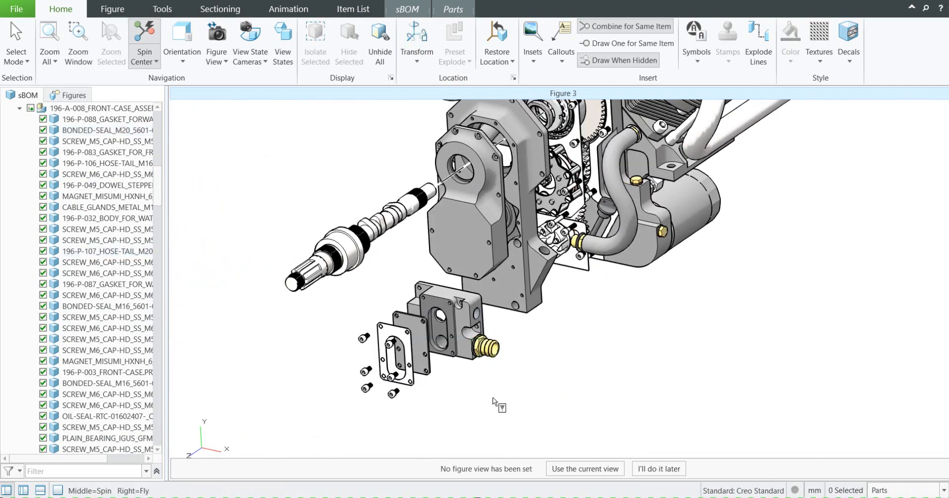
Move the M20 hose tail outward along its own axis, away from the side of the water pump body.
scroll(491, 400, up, 3)
click(489, 349)
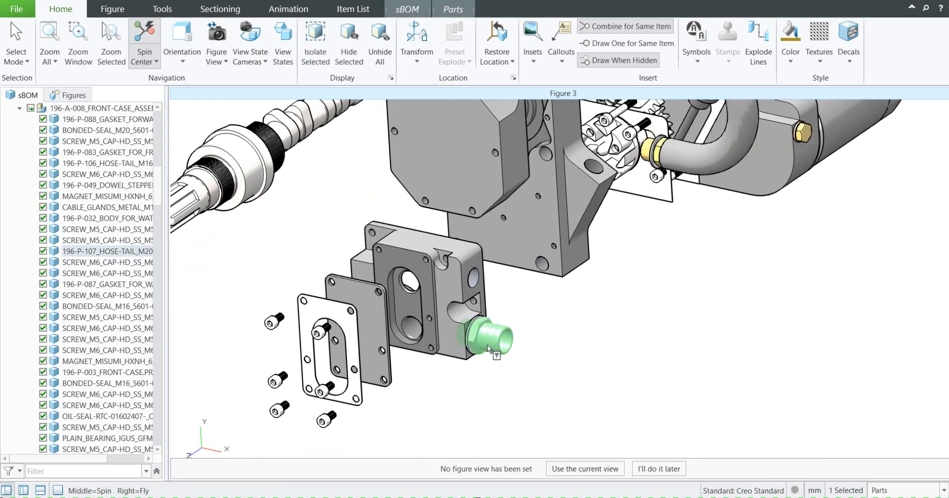
click(418, 38)
click(781, 248)
click(417, 58)
click(420, 76)
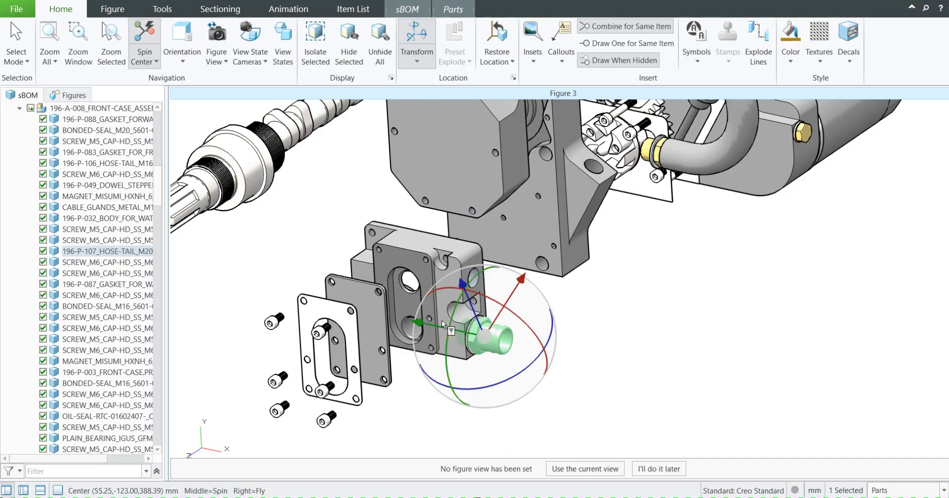
drag(433, 325, 588, 340)
Move the M20 bonded seal outward between the pump body and hose tail, shift the hose tail slightly closer, and deselect.
click(477, 334)
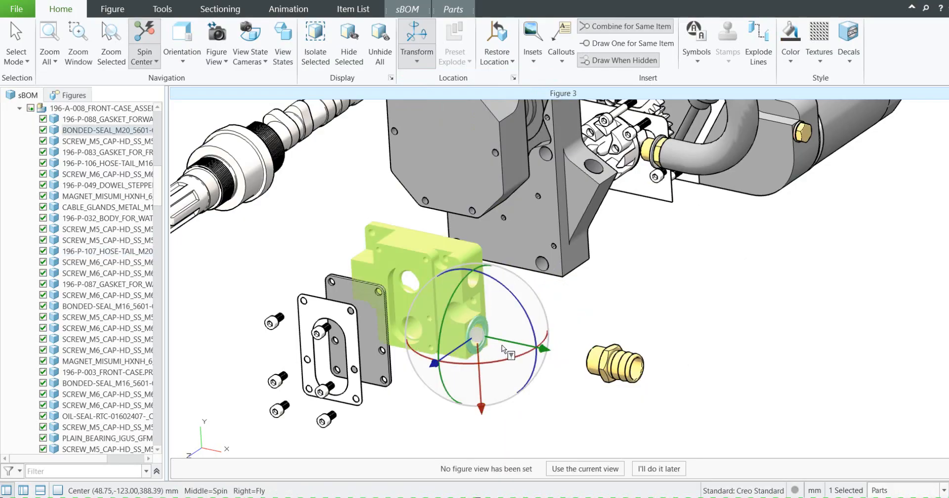
drag(503, 349, 542, 338)
click(609, 371)
click(517, 295)
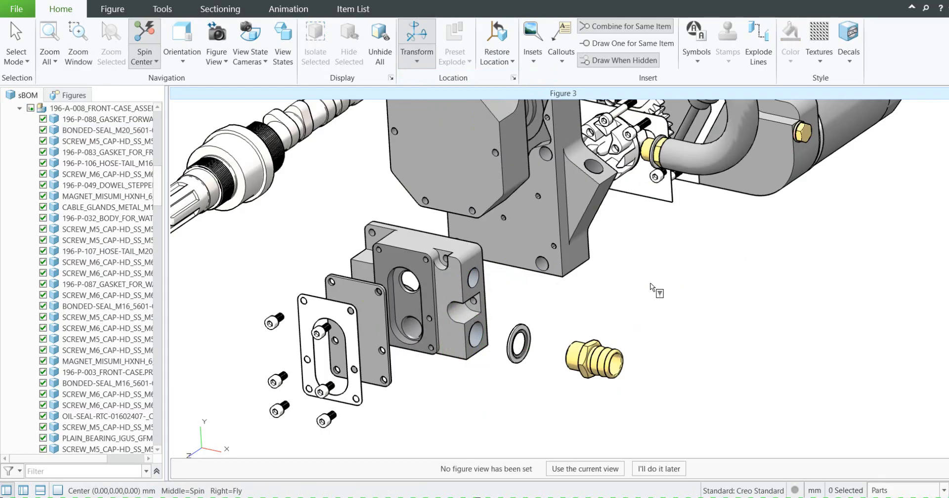
scroll(470, 334, down, 8)
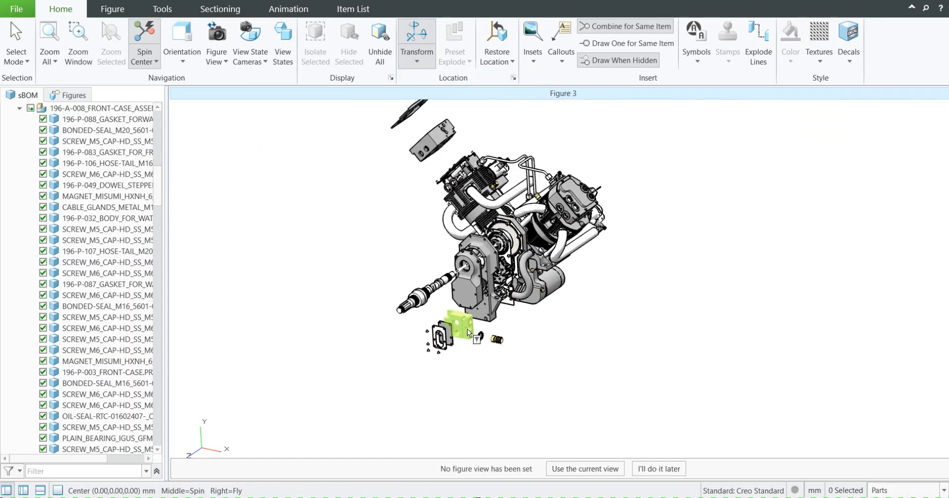
middle_drag(467, 328, 515, 316)
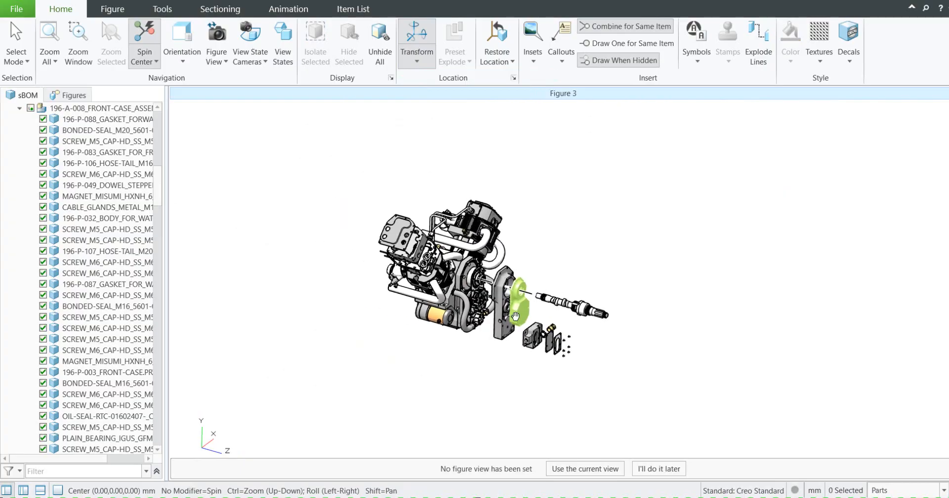
scroll(514, 312, up, 4)
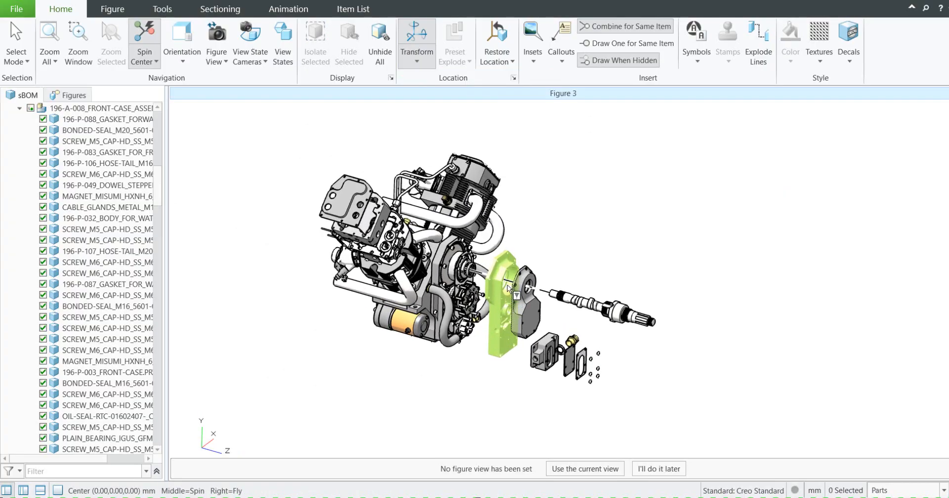
click(417, 61)
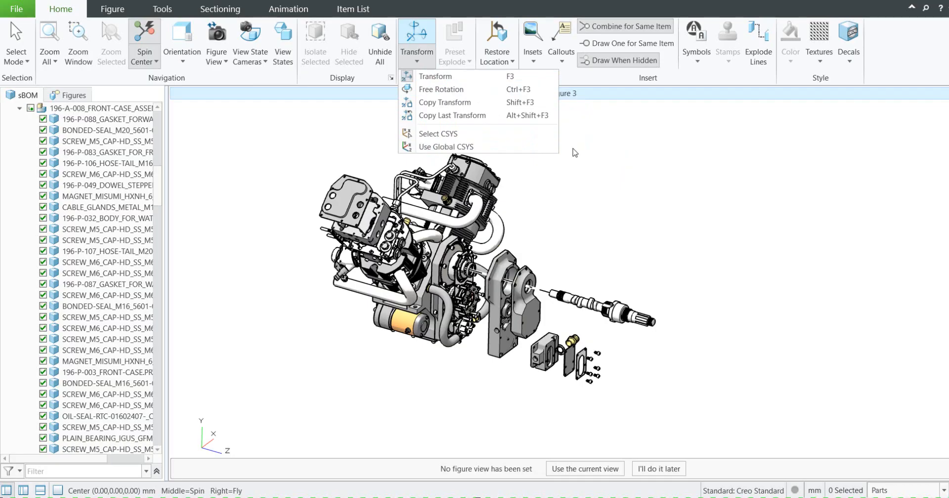
click(510, 64)
click(512, 64)
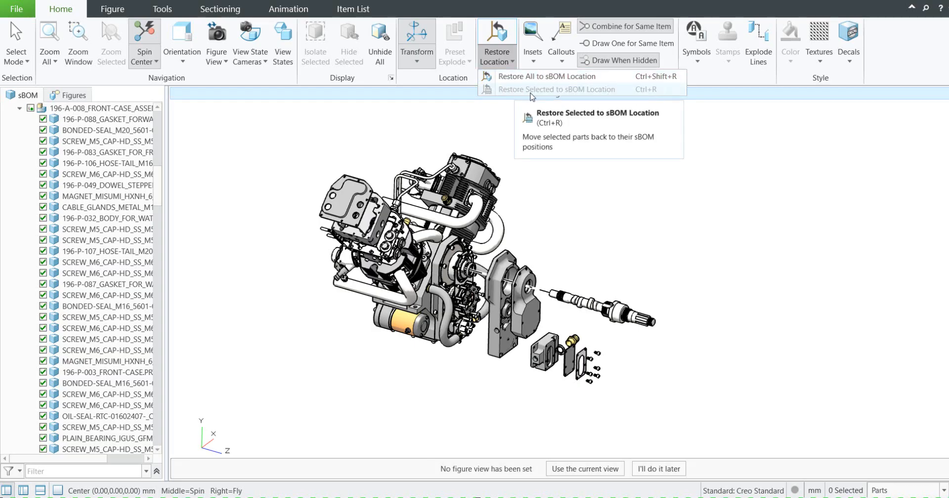
click(358, 157)
click(166, 16)
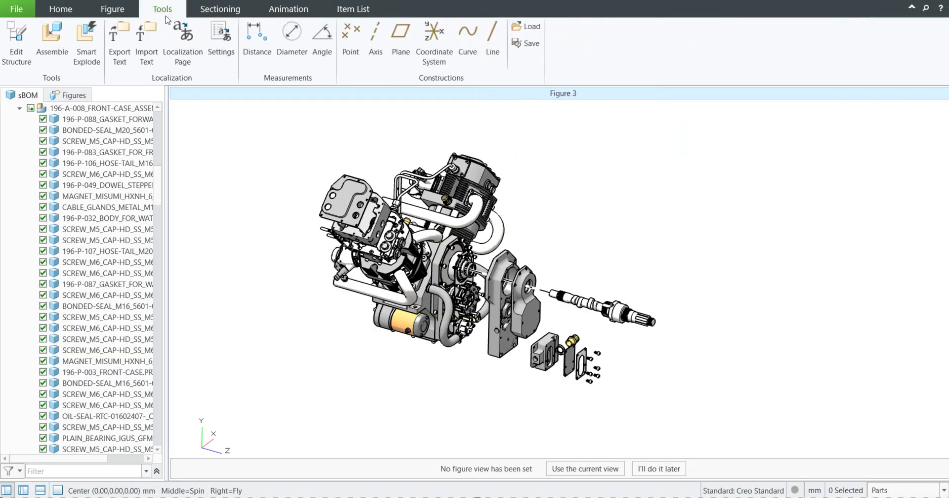